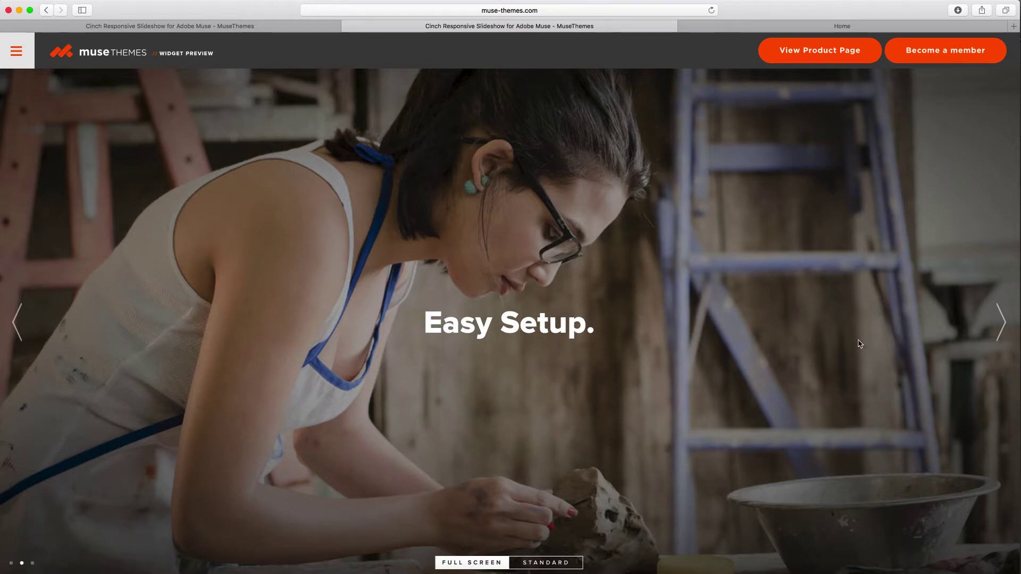
Page through the Cinch slideshow demo's full-screen and standard versions, resizing the browser window to check its responsiveness.
left_click(996, 323)
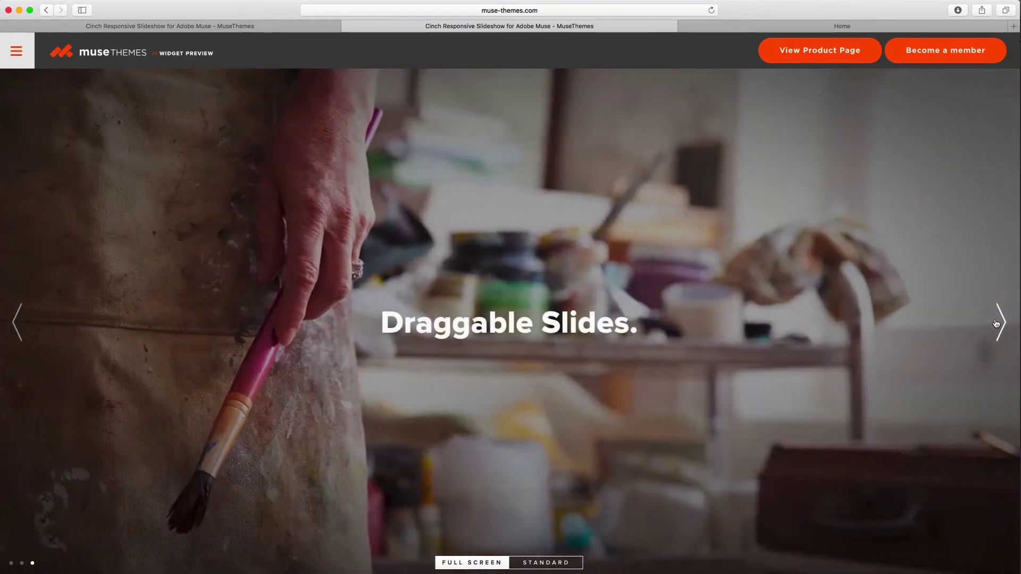
left_click(995, 323)
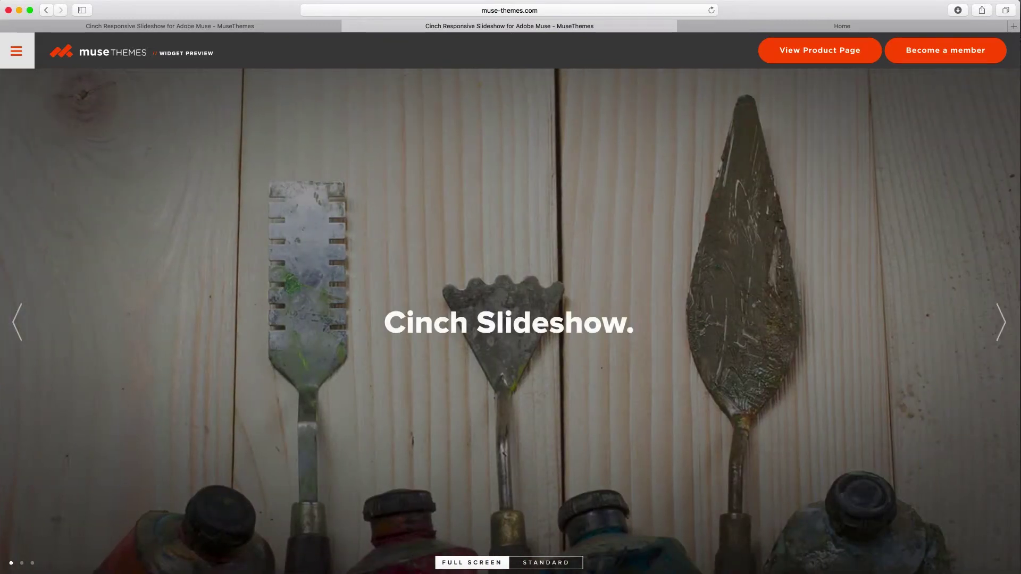
mouse_move(1015, 19)
left_mouse_down()
mouse_move(825, 18)
mouse_move(1018, 18)
left_mouse_up()
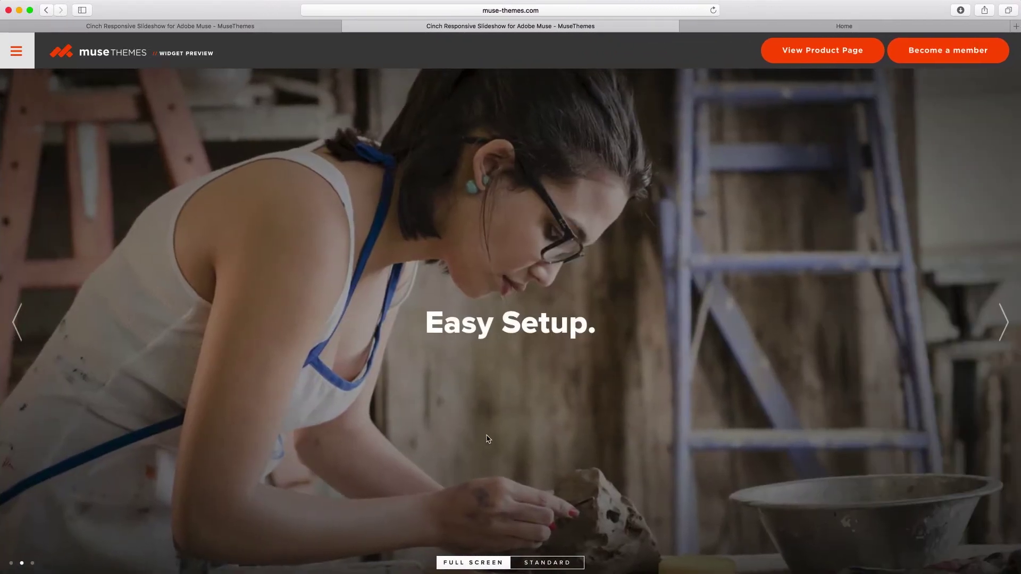
left_click(539, 563)
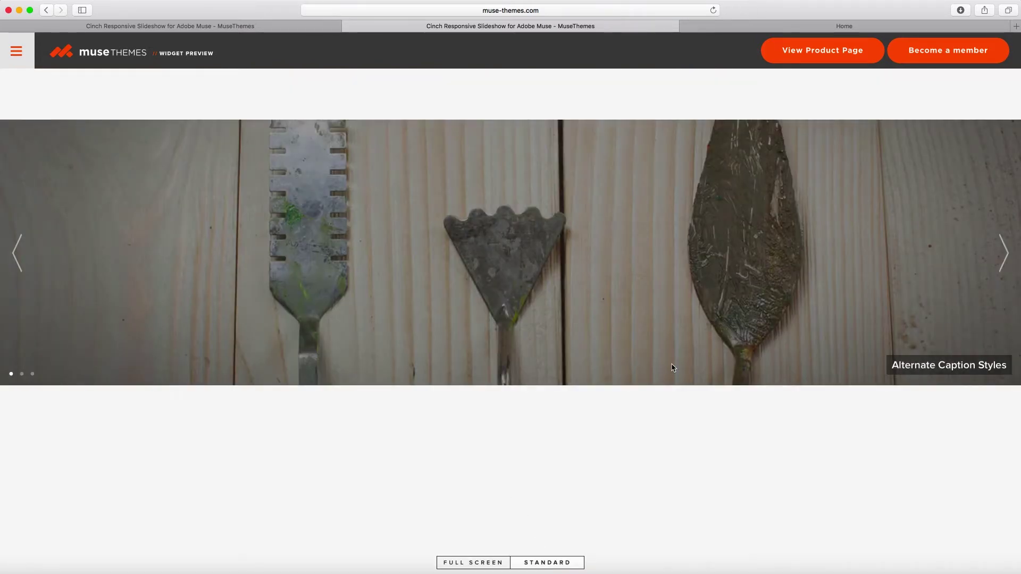
left_click(1003, 253)
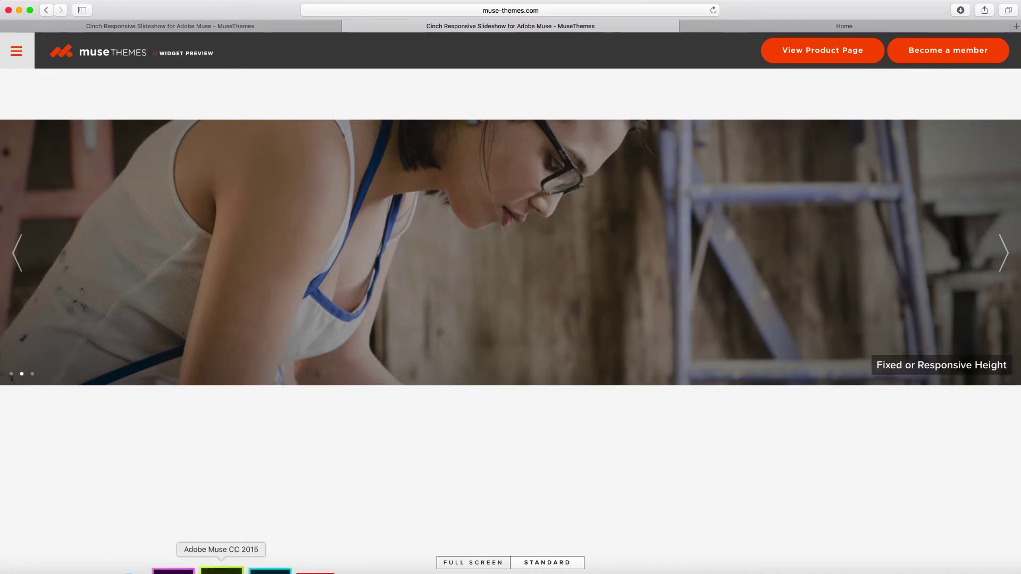
Switch to Adobe Muse and place the Cinch Slideshow widget from the library on the Home page, aligned with the page margins.
left_click(218, 569)
left_click(812, 249)
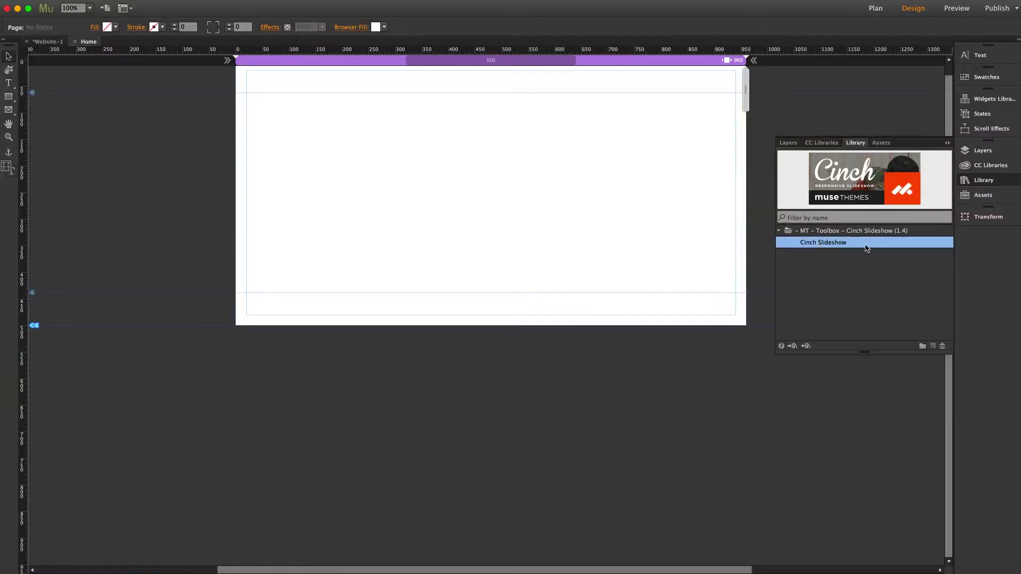
left_click_drag(867, 247, 251, 132)
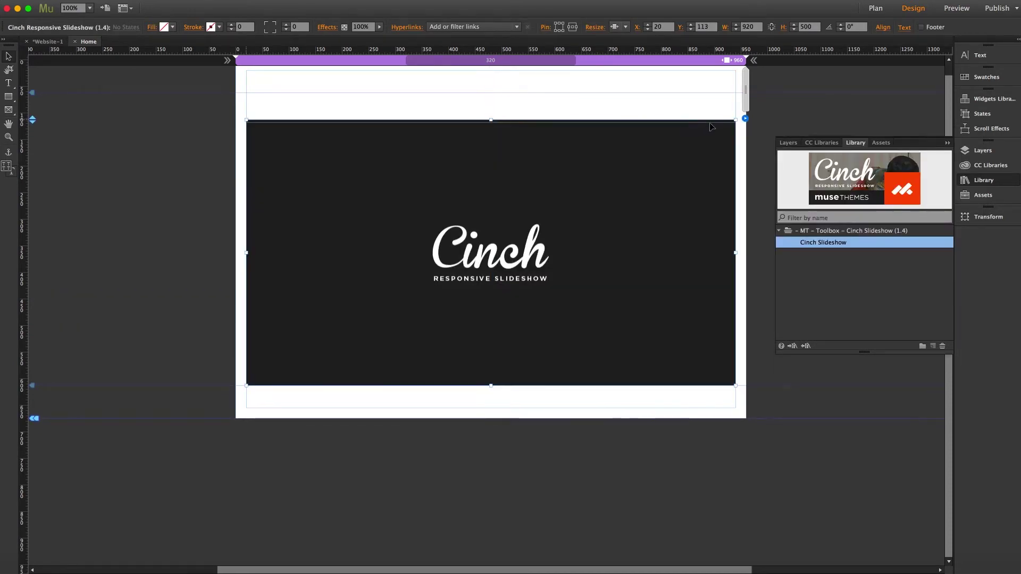
In the slideshow widget's options, enable slides #1, #2 and #3.
left_click(746, 119)
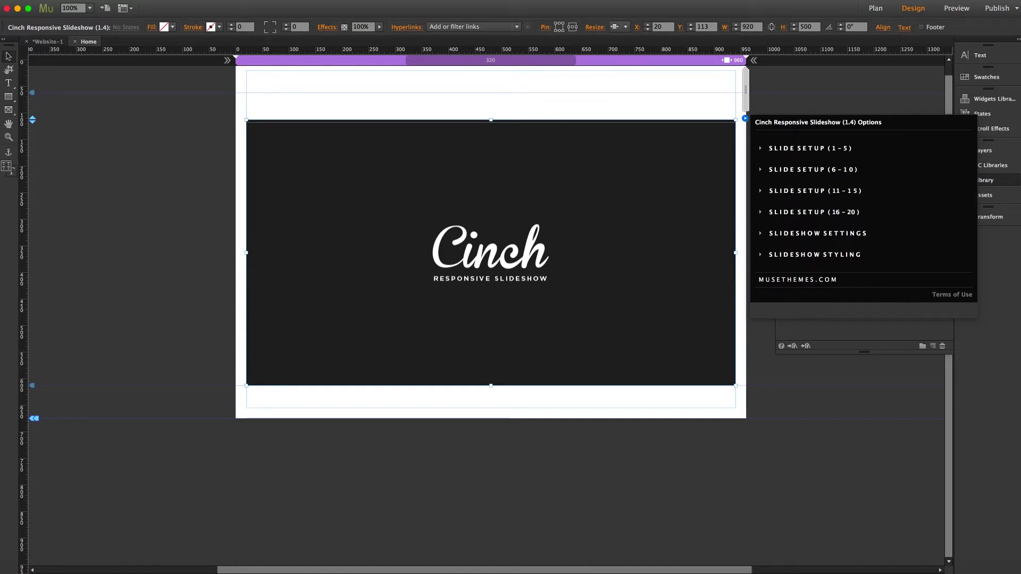
left_click(810, 149)
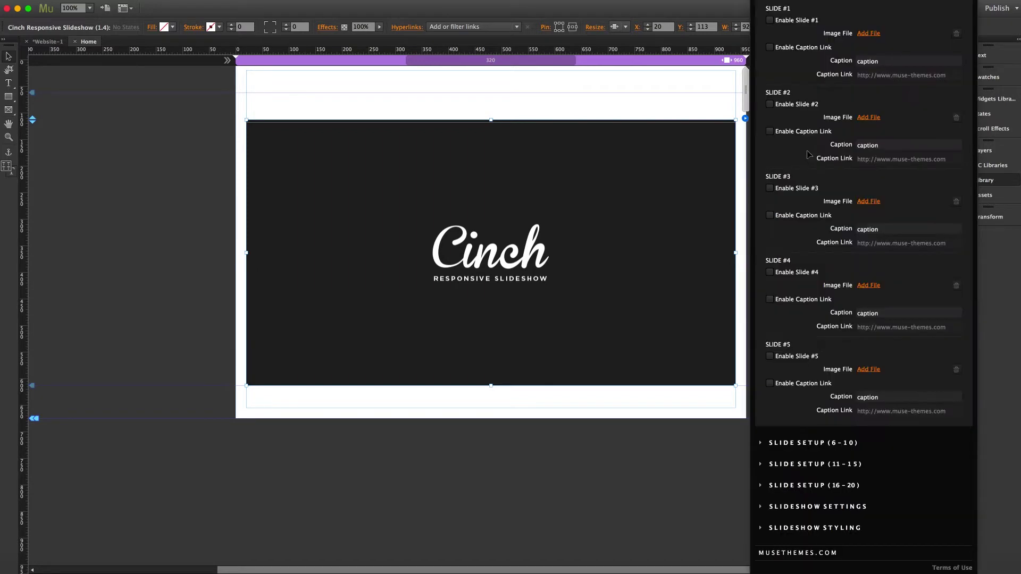
left_click(769, 20)
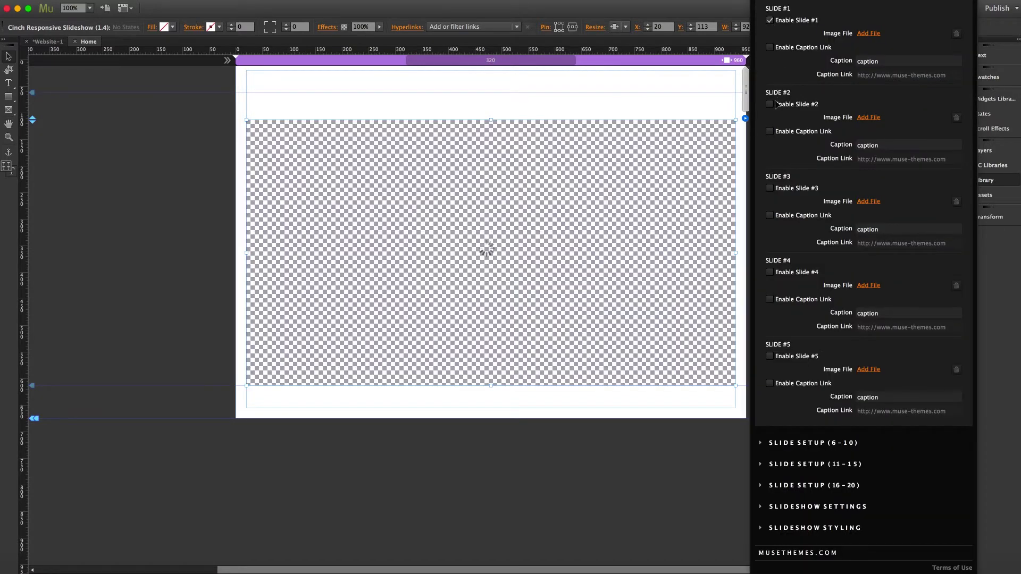
left_click(770, 104)
left_click(770, 189)
Assign the image files cinch1.jpg, cinch2.jpg and cinch3.jpg to slides #1, #2 and #3 respectively.
left_click(869, 34)
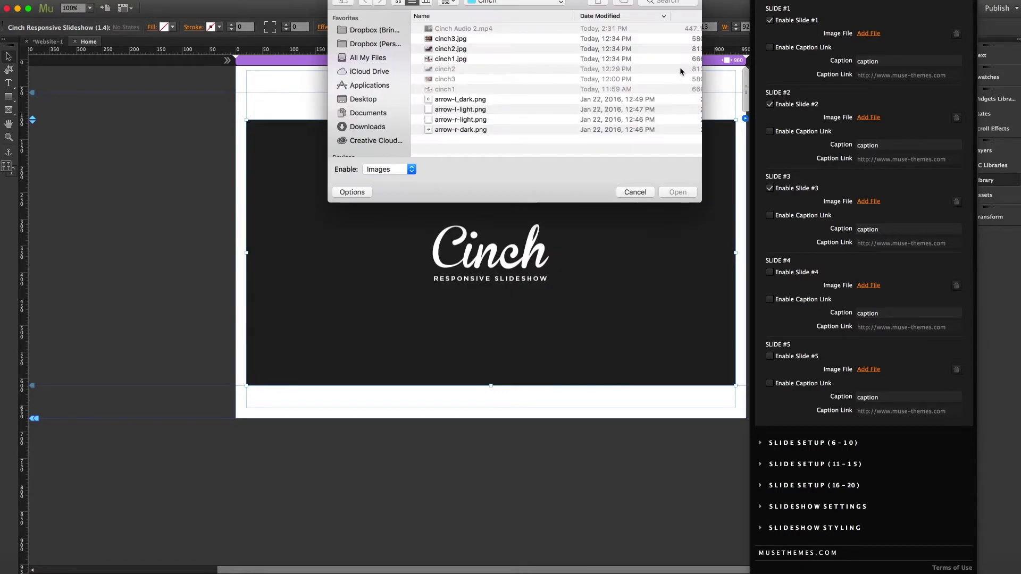
left_click(453, 59)
left_click(678, 192)
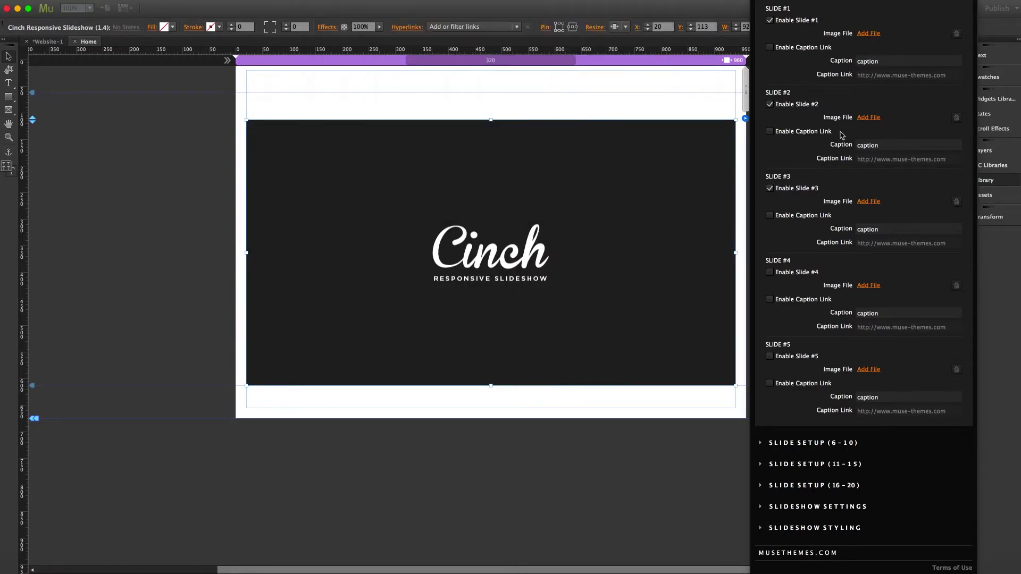
left_click(506, 95)
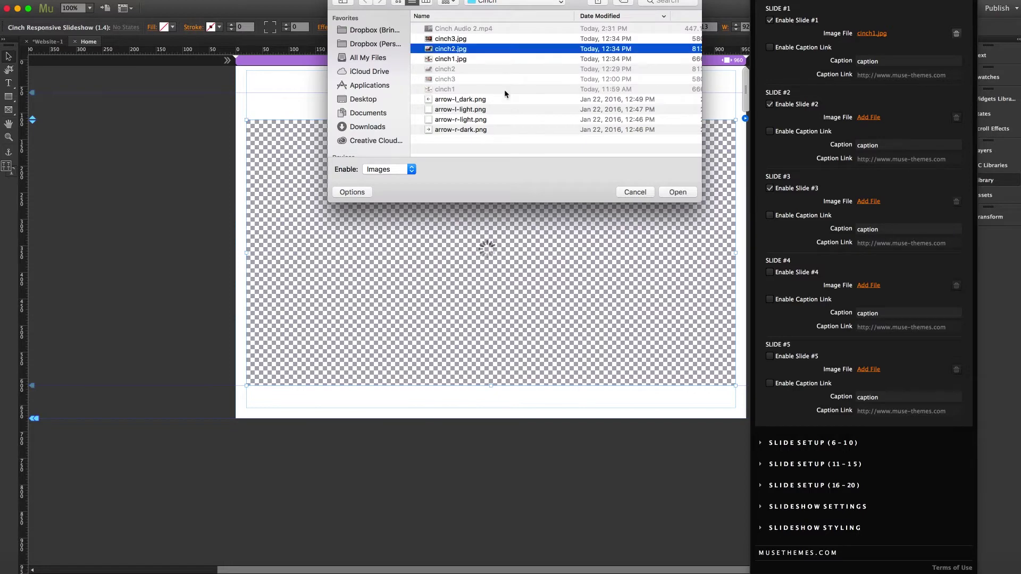
left_click(678, 192)
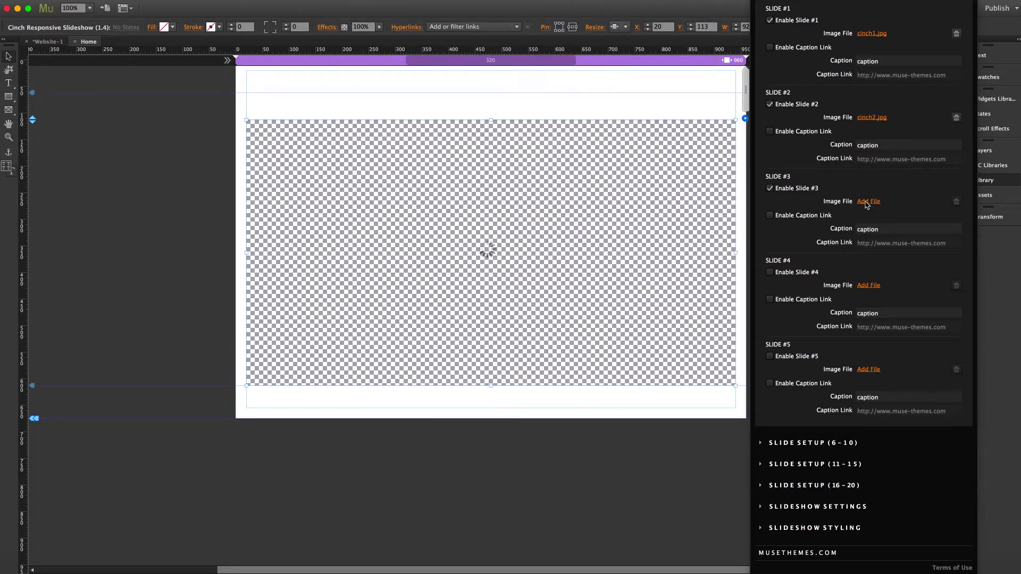
left_click(868, 201)
left_click(450, 39)
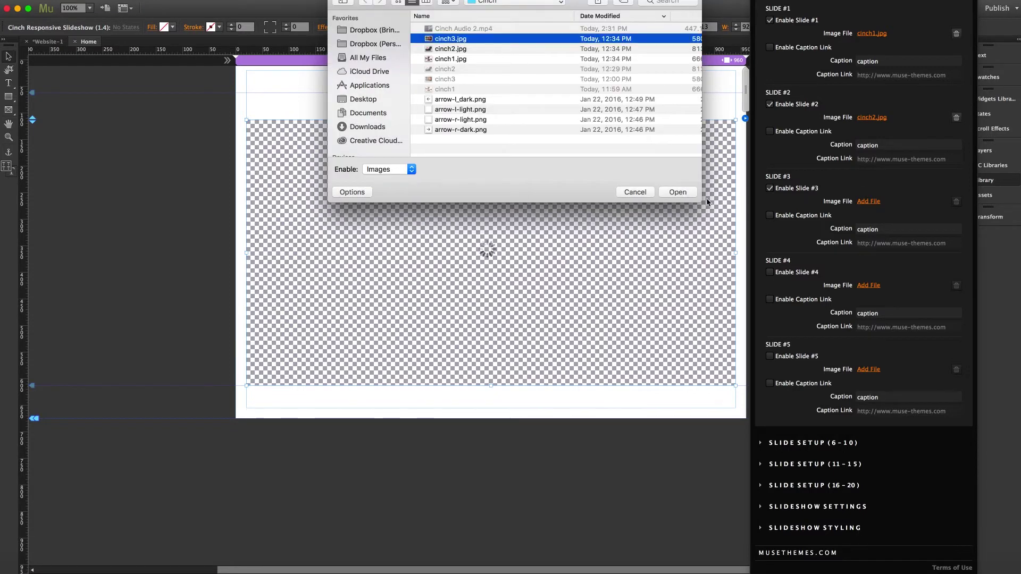
left_click(676, 192)
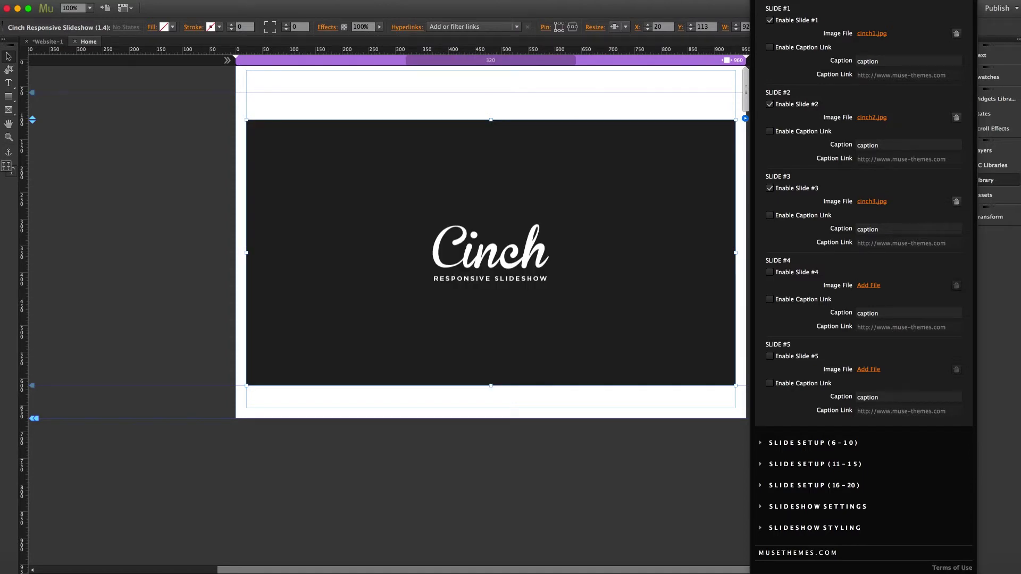
Set the captions of slides #1 to #3 to "Muse-Themes", "Responsive Muse" and "Cinch Slideshow".
double_click(868, 61)
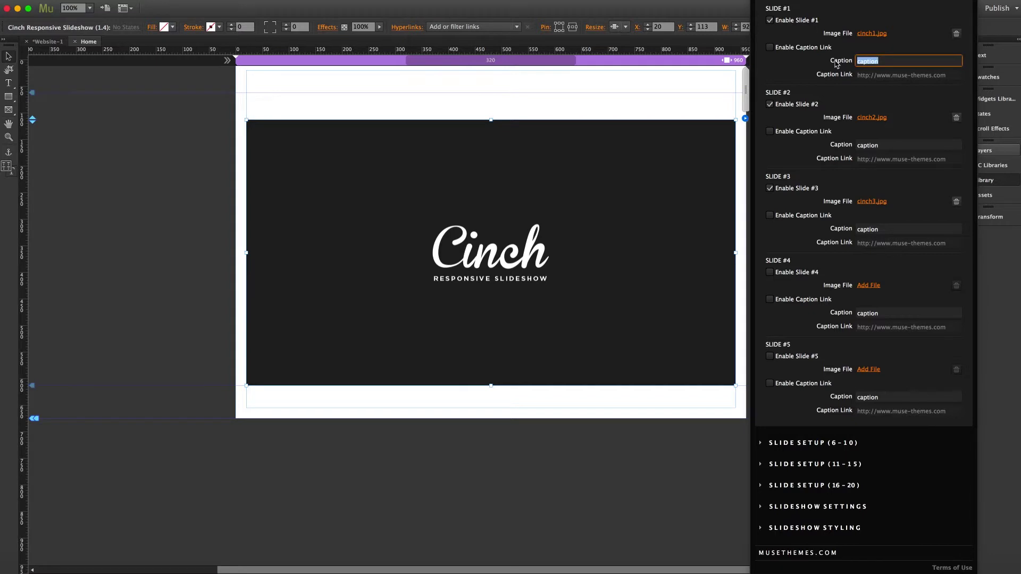
type("Muse-Themes")
left_click(832, 144)
double_click(833, 144)
type("REs")
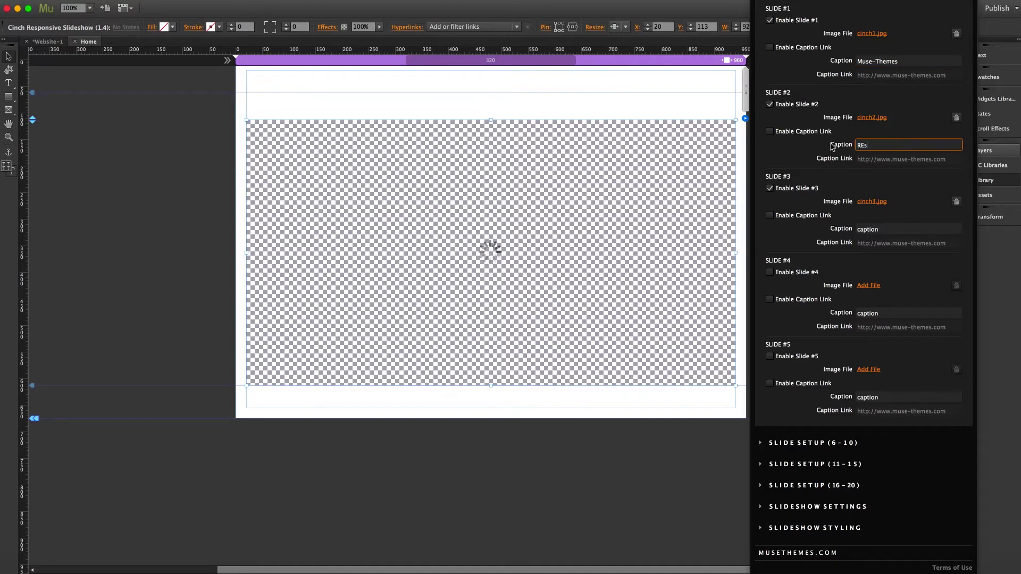
type("ponsive")
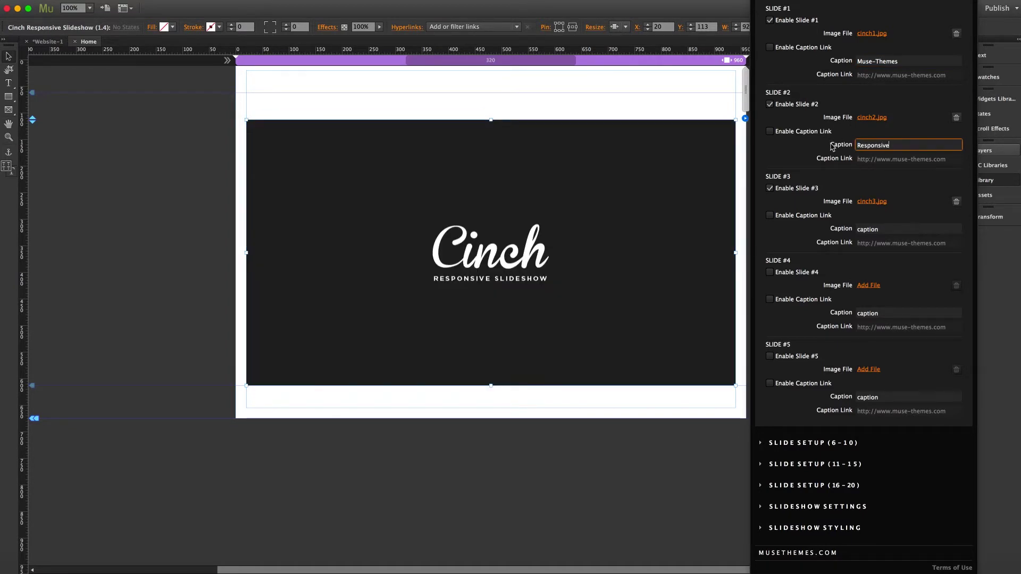
type(" Muse")
double_click(849, 233)
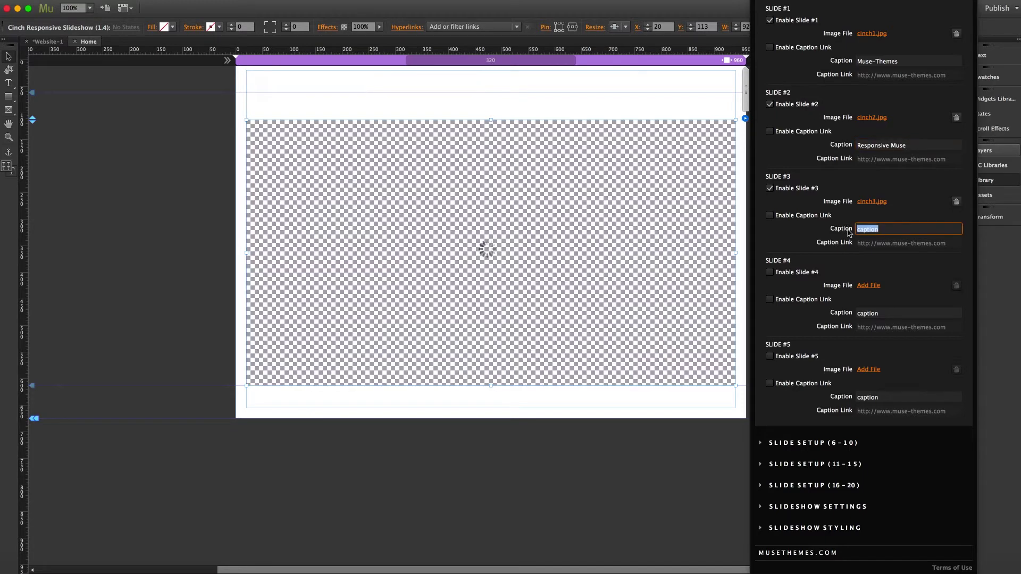
type("Cinch Slideshow")
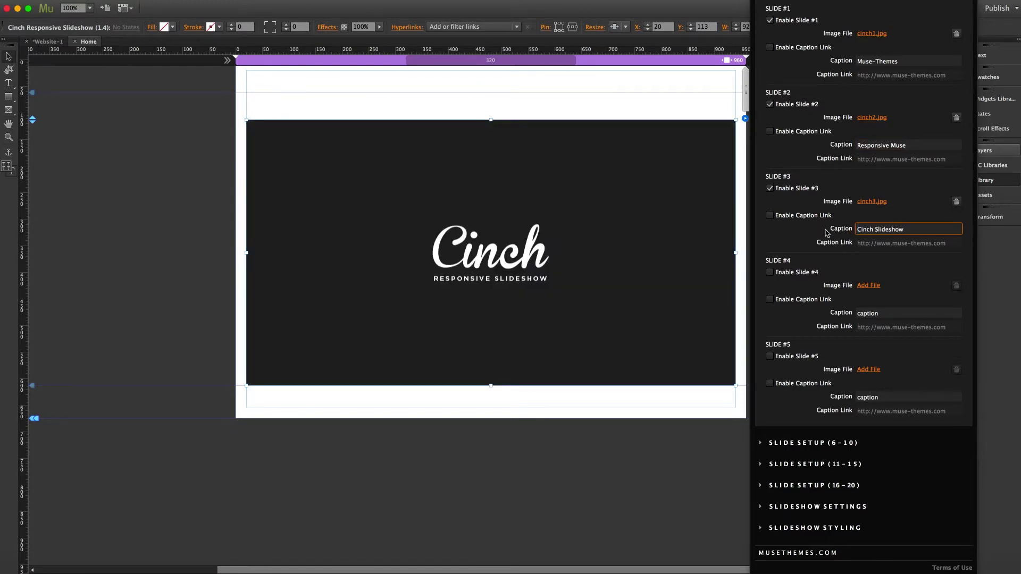
Enter about.html as slide #3's caption link, leave its caption link disabled, and close the widget options.
left_click(770, 216)
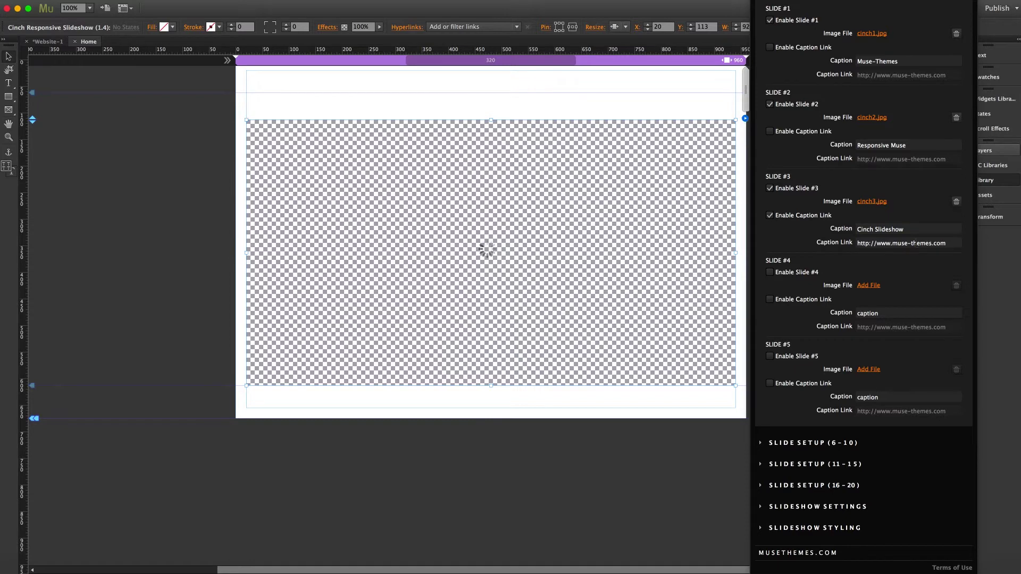
left_click(917, 244)
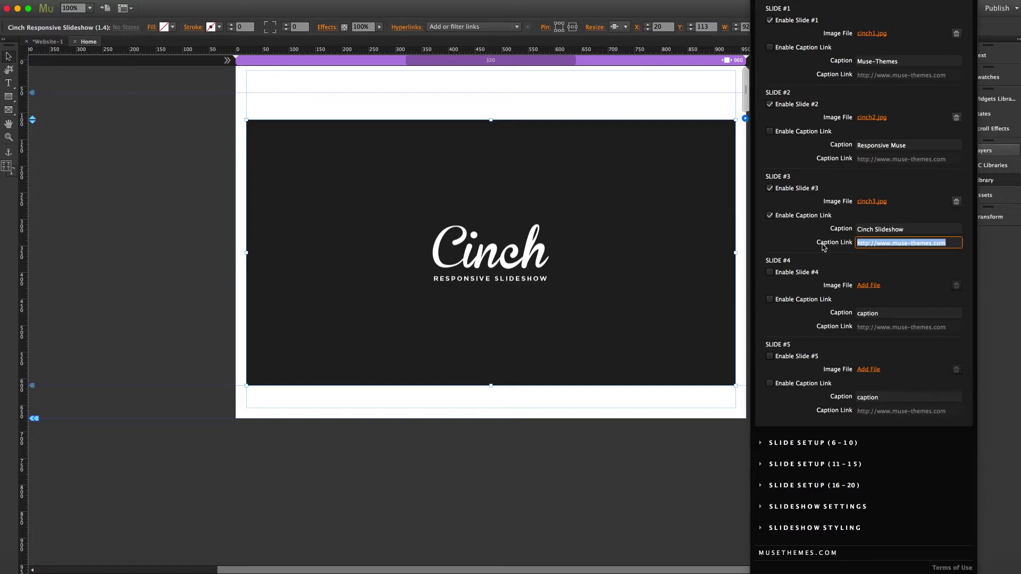
type("about.html")
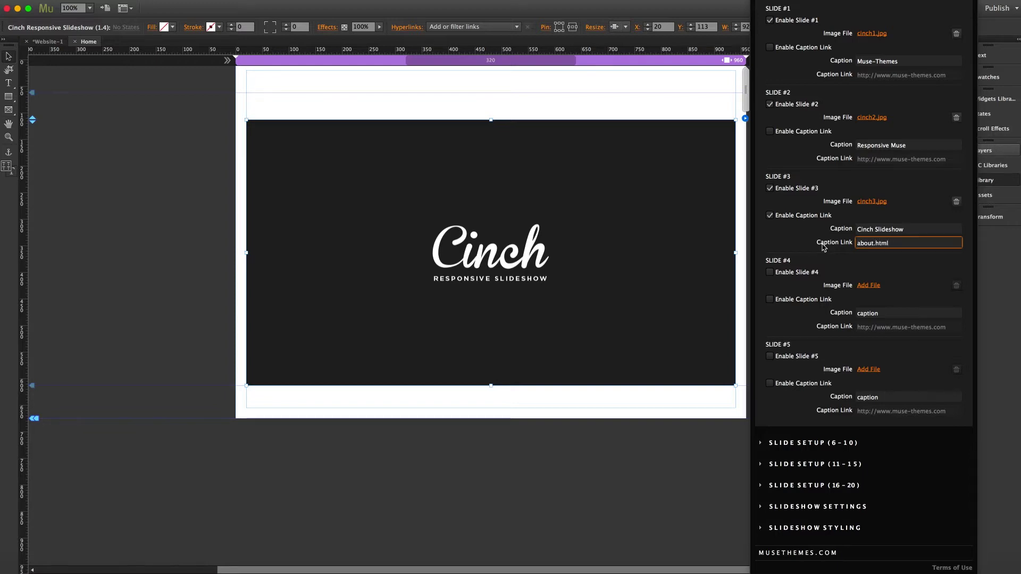
left_click(770, 216)
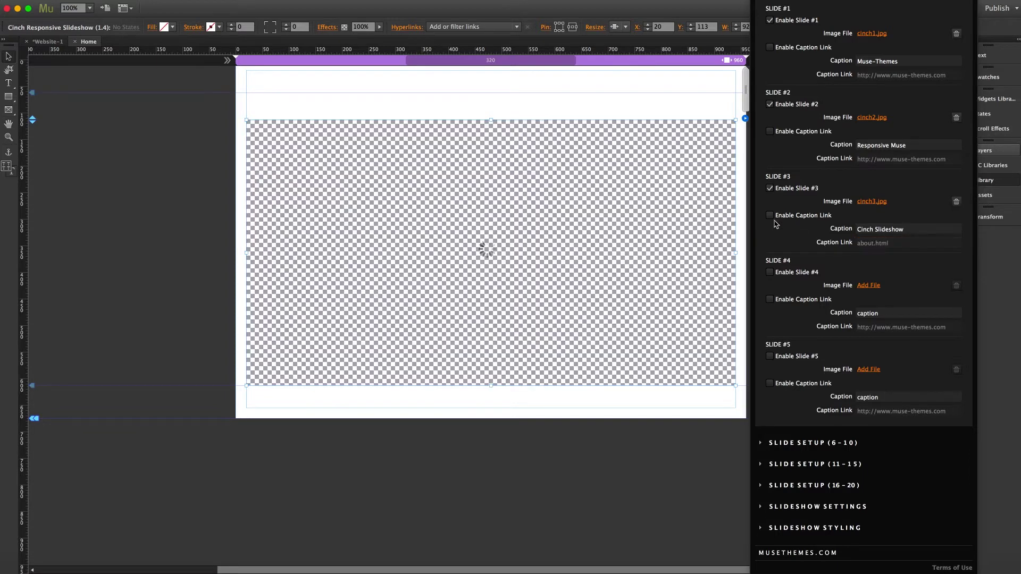
left_click(669, 167)
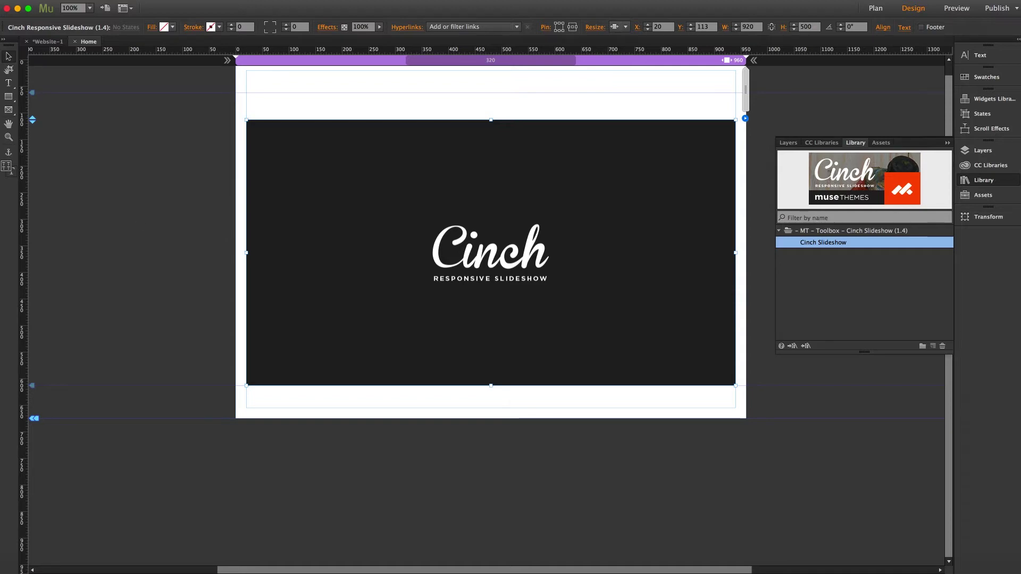
Preview the page in the browser and resize the window to check the slideshow's behaviour.
key("super+shift+e")
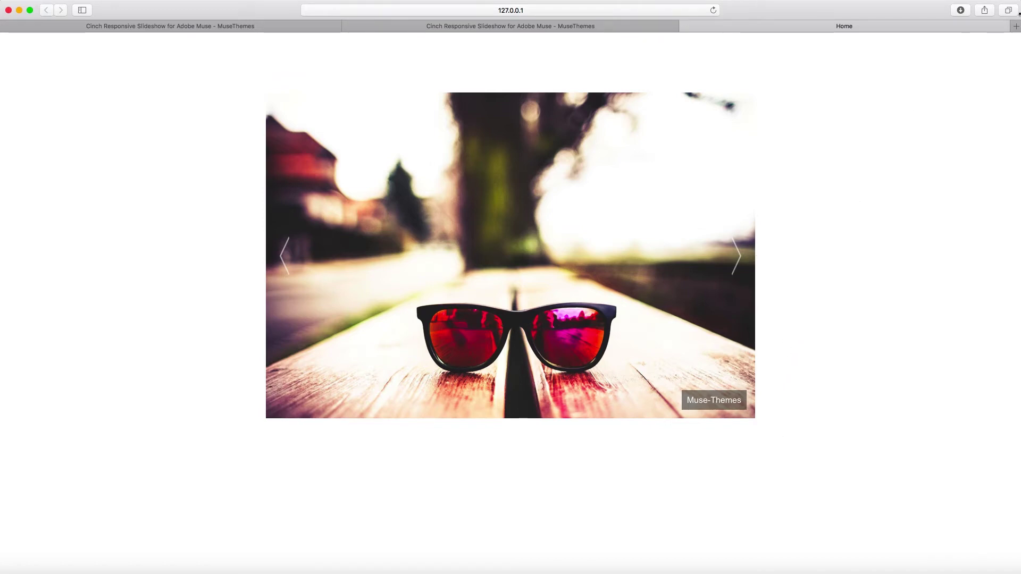
mouse_move(1020, 14)
left_mouse_down()
mouse_move(680, 18)
mouse_move(488, 3)
mouse_move(397, 12)
mouse_move(1019, 28)
left_mouse_up()
Switch back to Adobe Muse and set the slideshow widget's resize option to stretch to the full browser width.
left_click(224, 570)
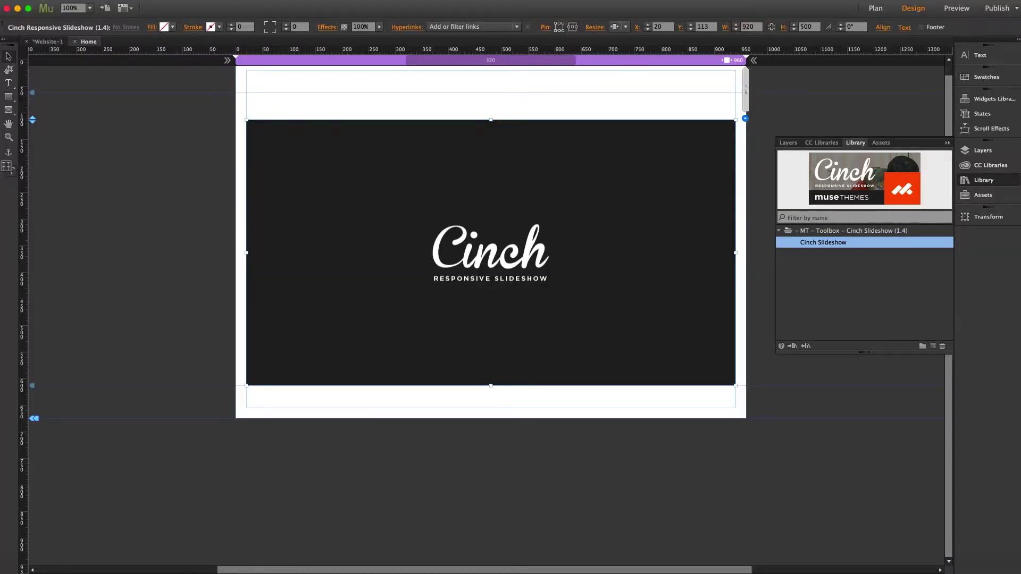
left_click(626, 26)
left_click(634, 75)
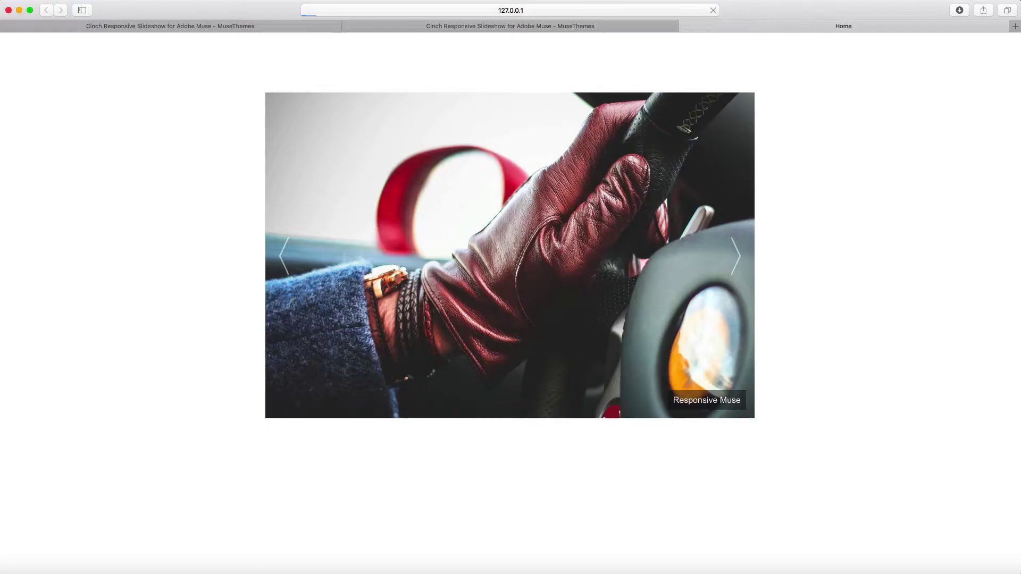
Examine the full-width slideshow and its captions in the browser preview, and return to Adobe Muse.
scroll(415, 391, "down", 5)
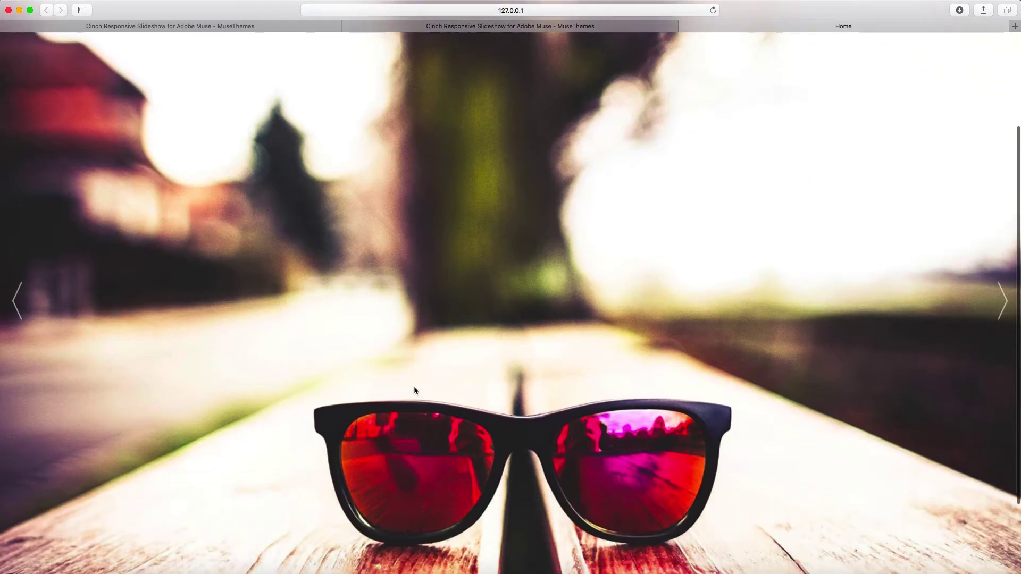
scroll(416, 391, "down", 2)
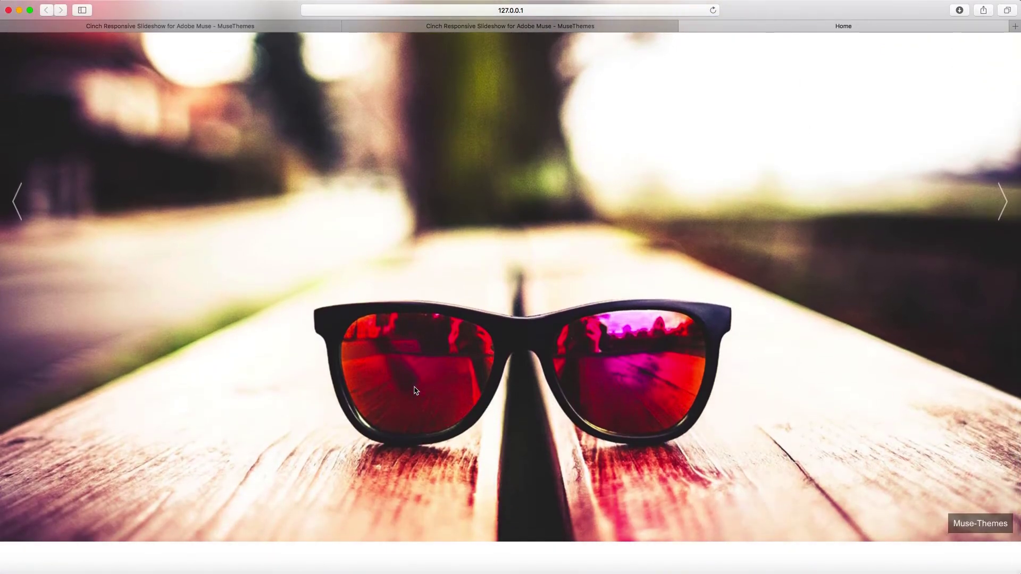
scroll(416, 391, "up", 3)
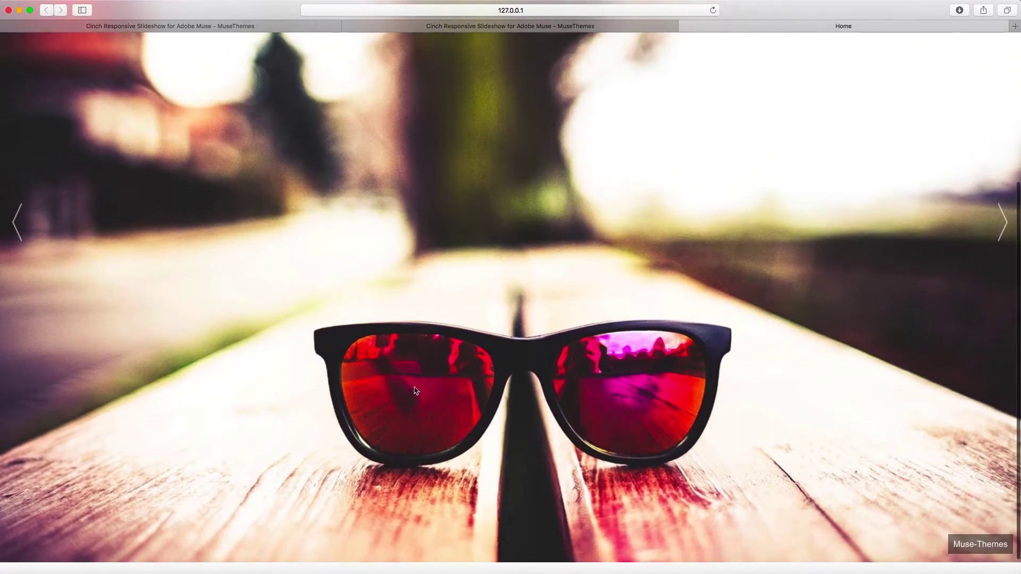
scroll(416, 391, "up", 4)
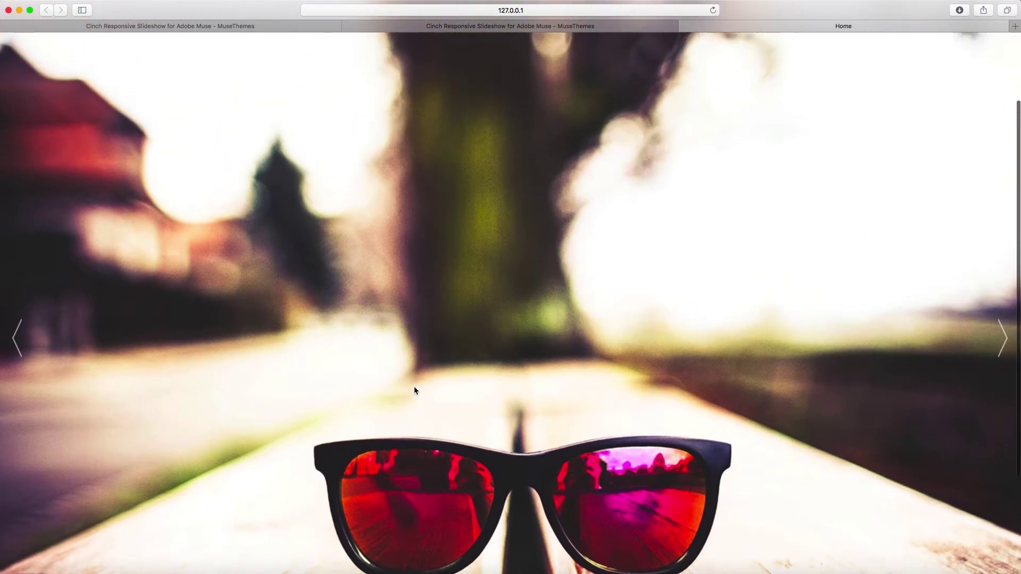
scroll(416, 391, "down", 6)
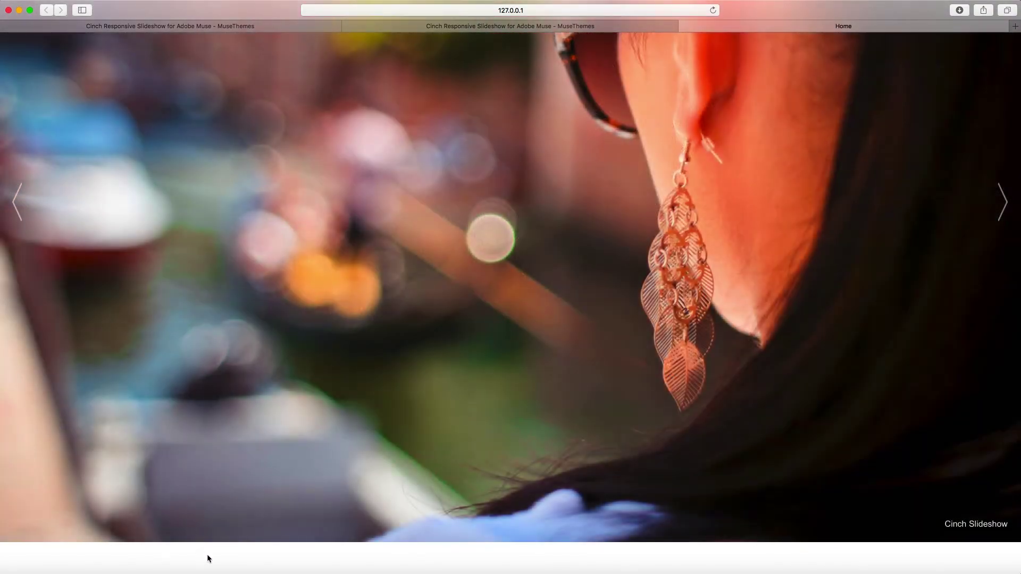
left_click(207, 564)
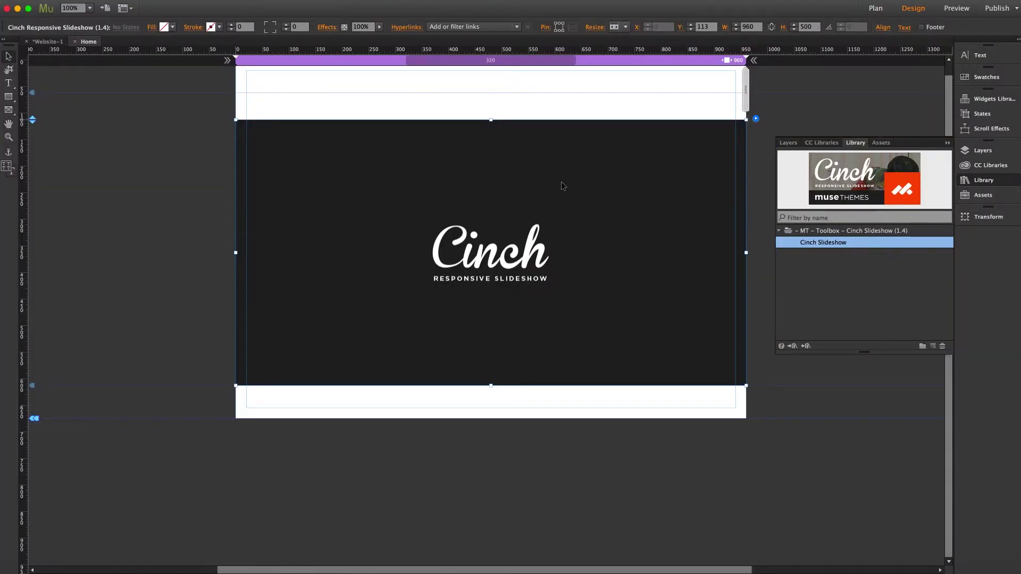
Set the slideshow's resize option to Responsive Width, narrow it to 940 px, and reposition it at X 10, Y 102.
left_click(619, 27)
left_click(629, 51)
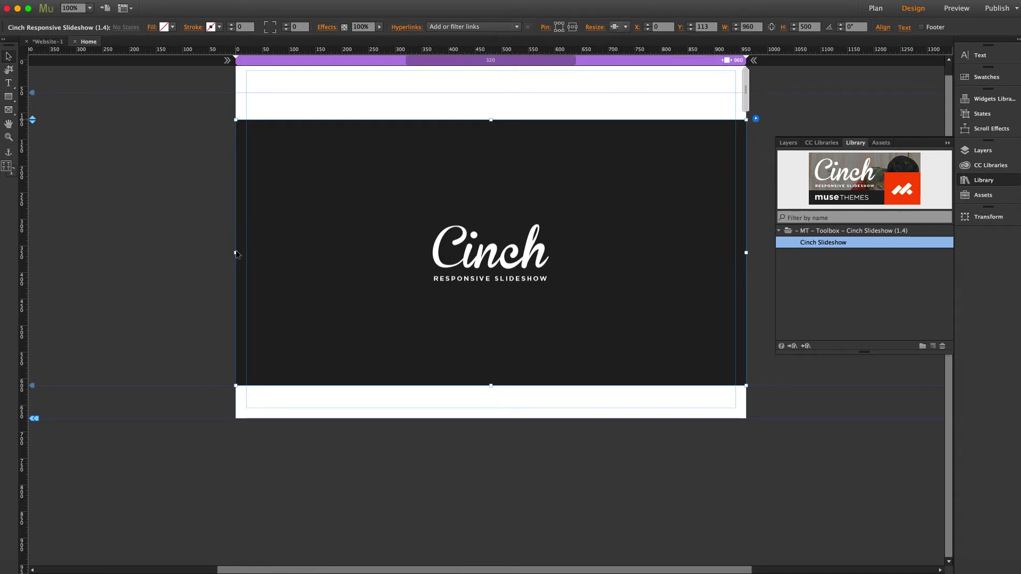
left_click_drag(236, 253, 246, 253)
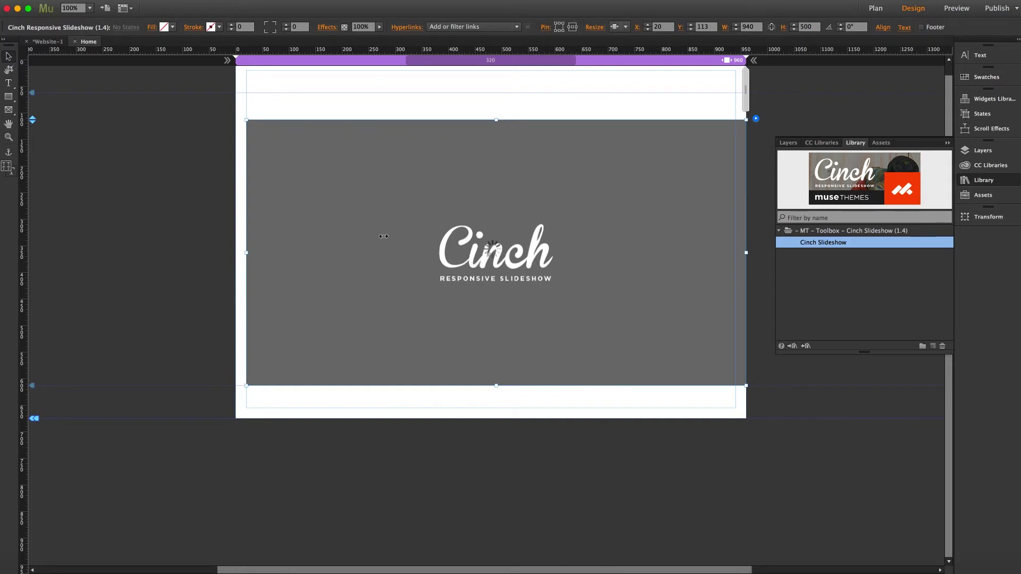
mouse_move(375, 233)
left_mouse_down()
mouse_move(365, 231)
mouse_move(376, 231)
left_mouse_up()
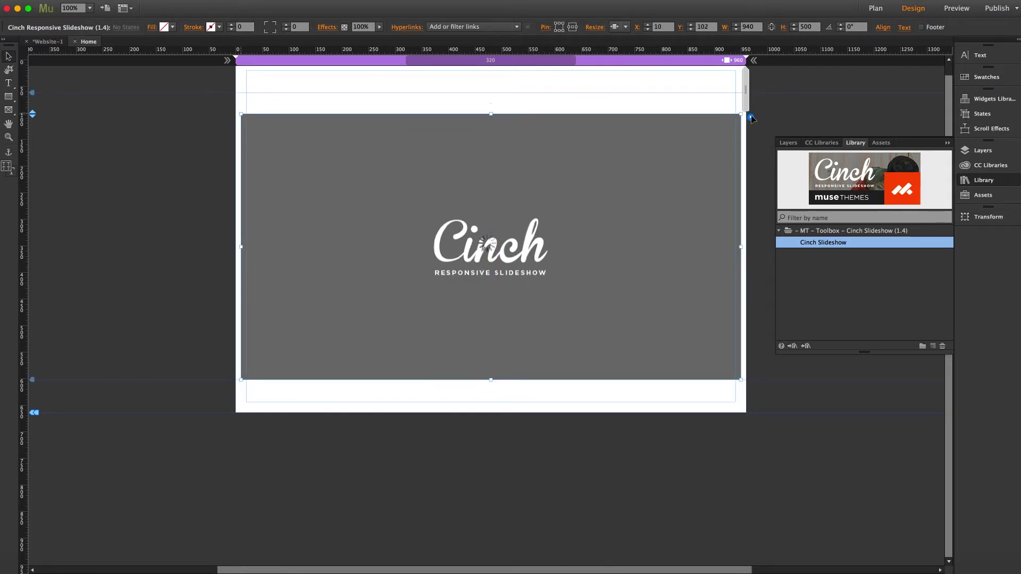
Set the display mode to Fullscreen in the slideshow widget's settings.
left_click(750, 118)
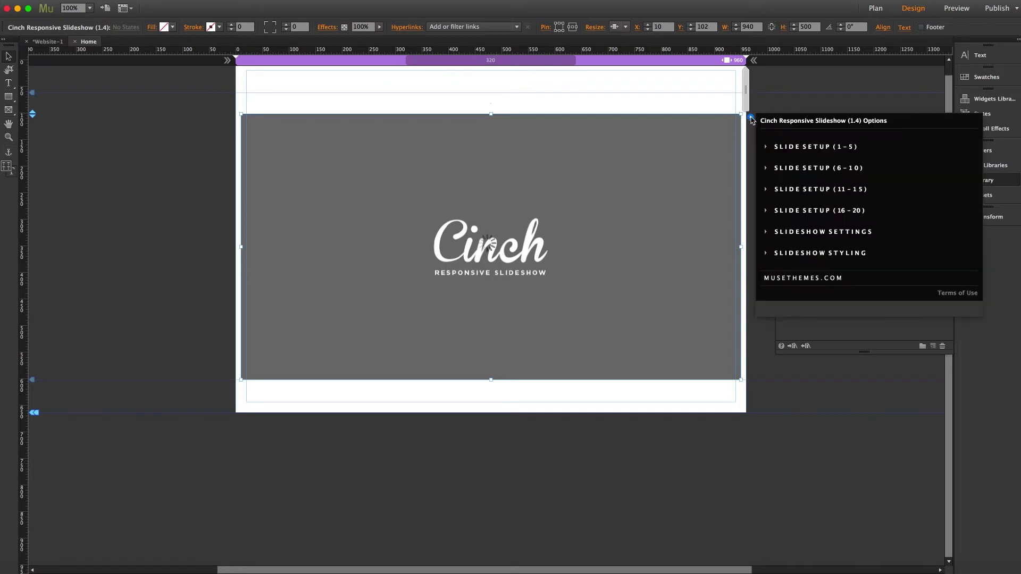
left_click(811, 232)
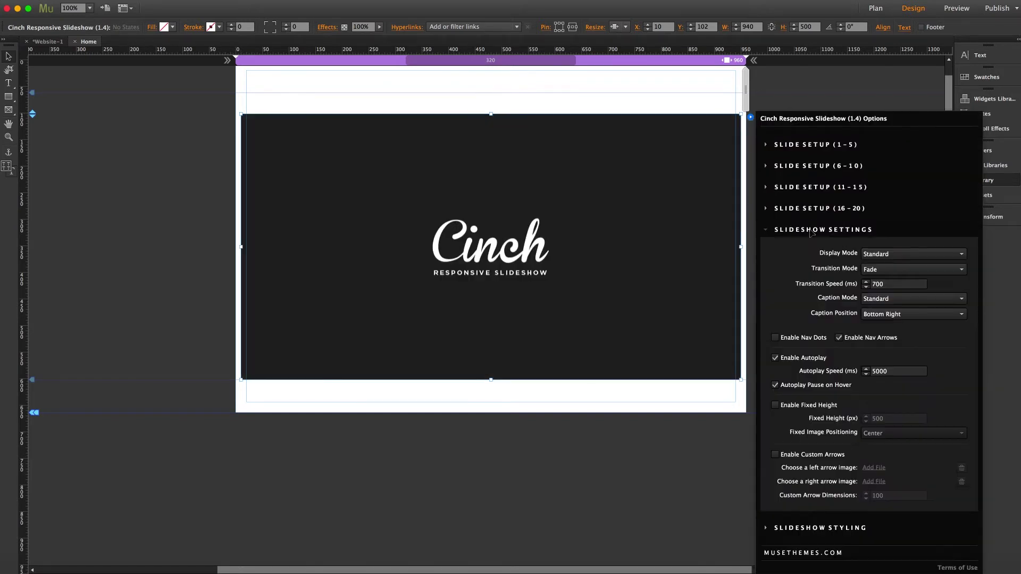
left_click(897, 255)
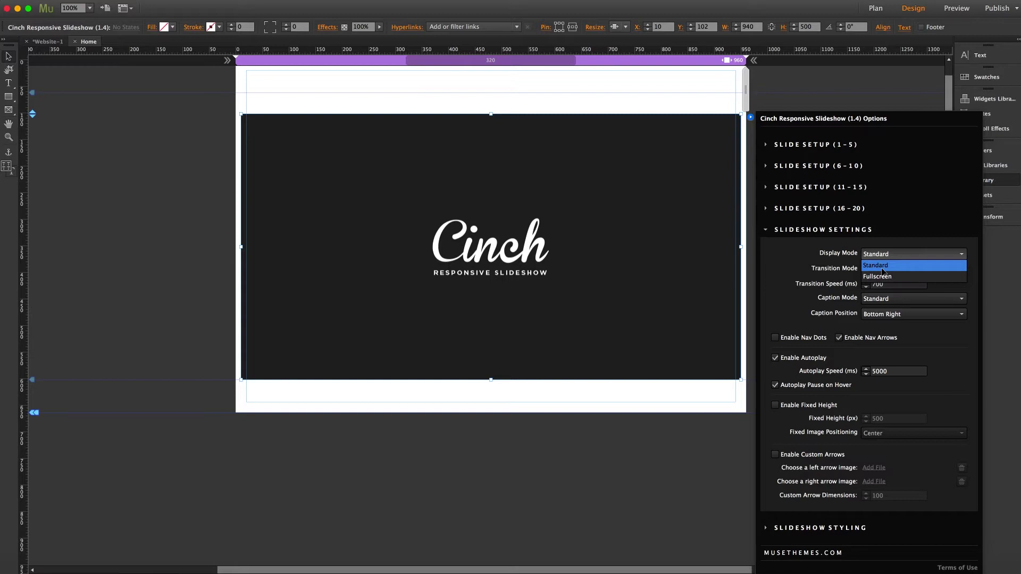
left_click(880, 277)
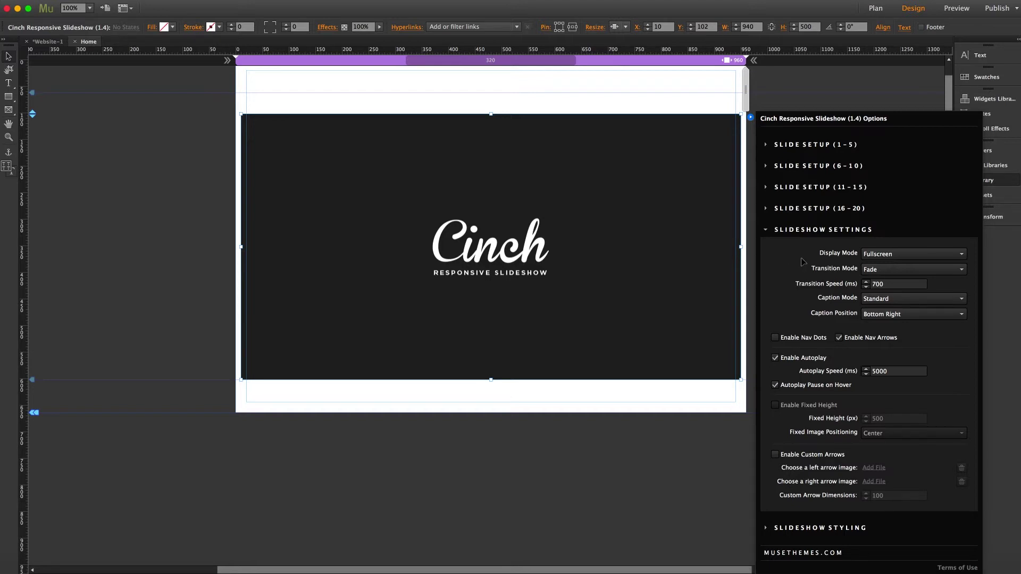
Move the slideshow up to Y 12 at the page's upper edge and set it to stretch to the browser width.
left_click(592, 190)
left_click_drag(510, 162, 512, 118)
left_click(616, 27)
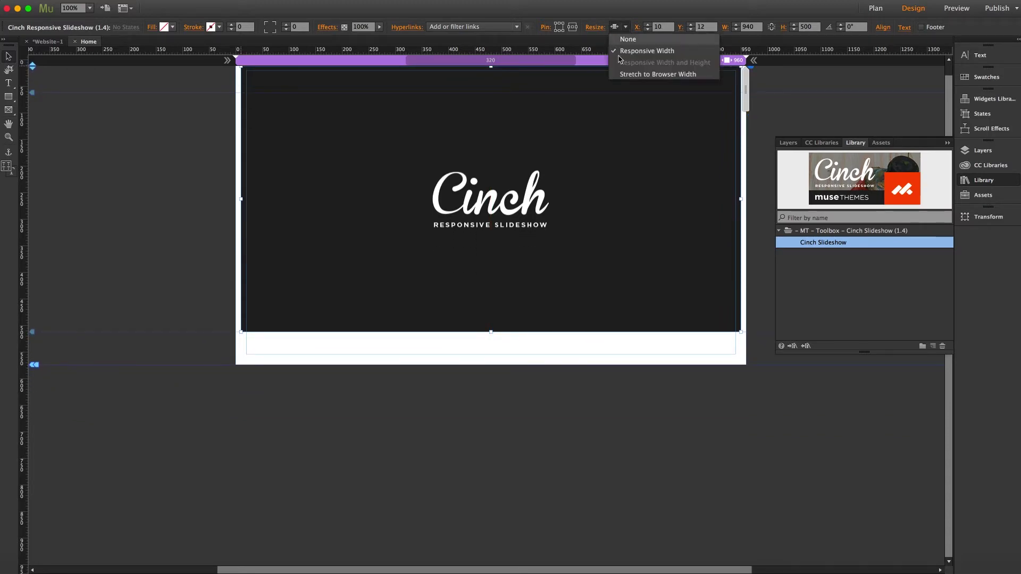
left_click(621, 75)
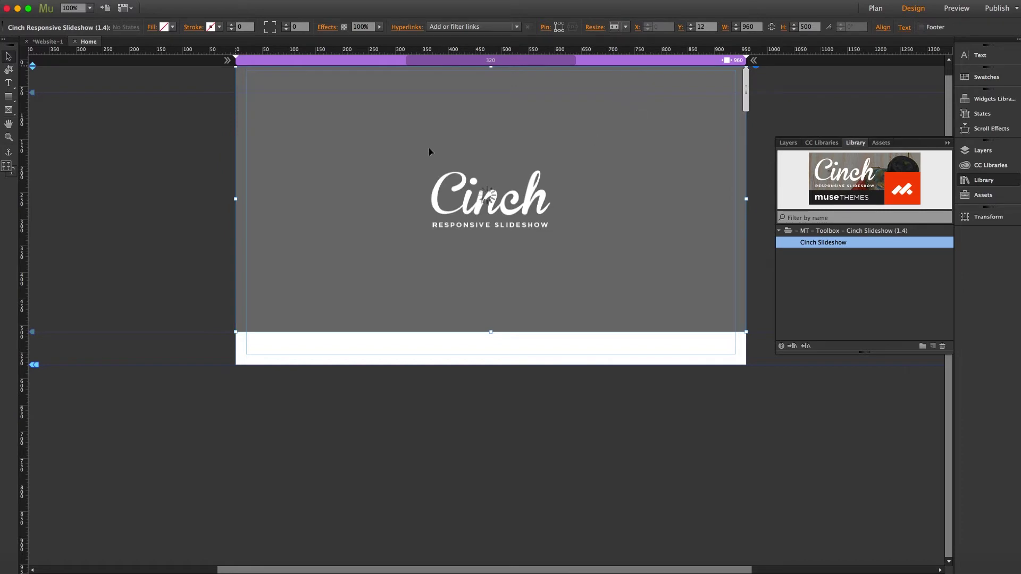
Preview the fullscreen slideshow in the browser and return to Adobe Muse.
key("super+alt+e")
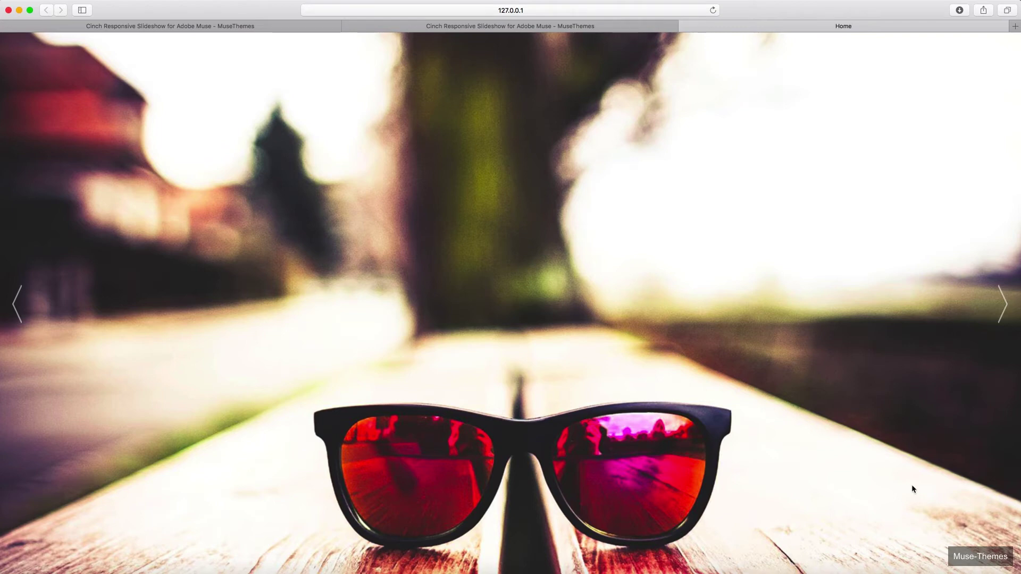
mouse_move(1019, 18)
left_mouse_down()
mouse_move(952, 17)
mouse_move(1019, 18)
left_mouse_up()
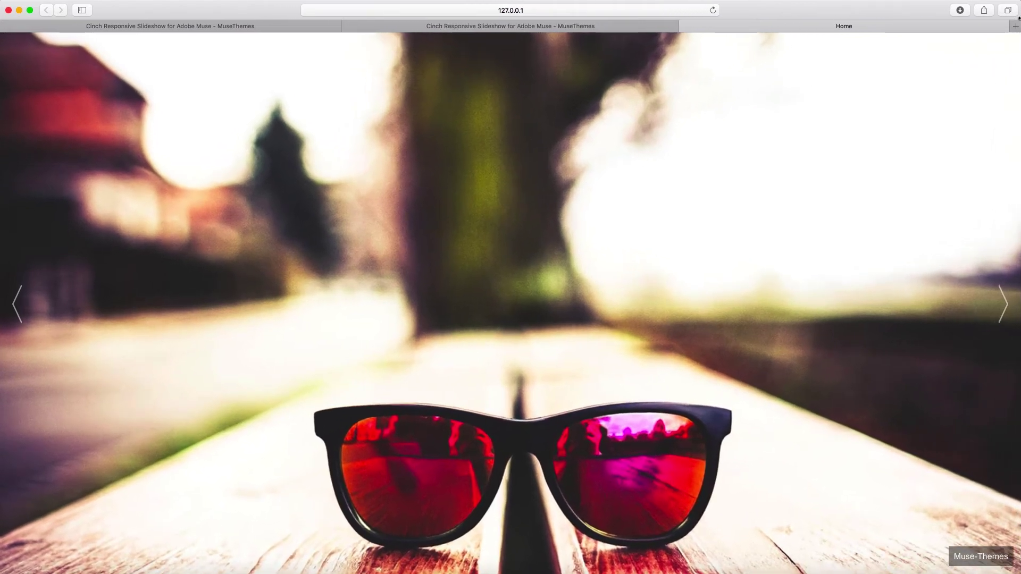
left_click(226, 564)
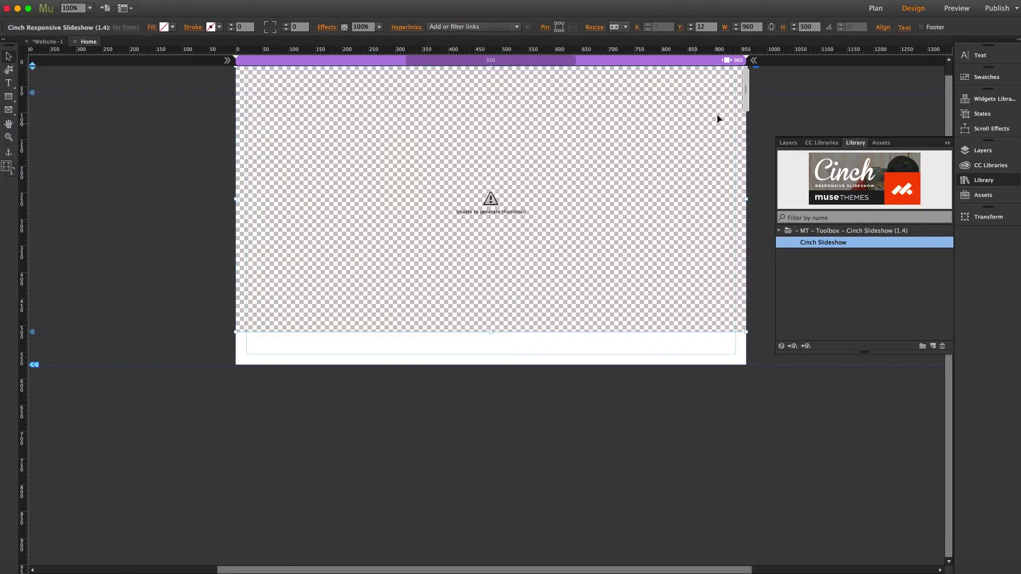
Move the slideshow down to Y 44 and set its display mode to Standard.
left_click_drag(688, 117, 757, 121)
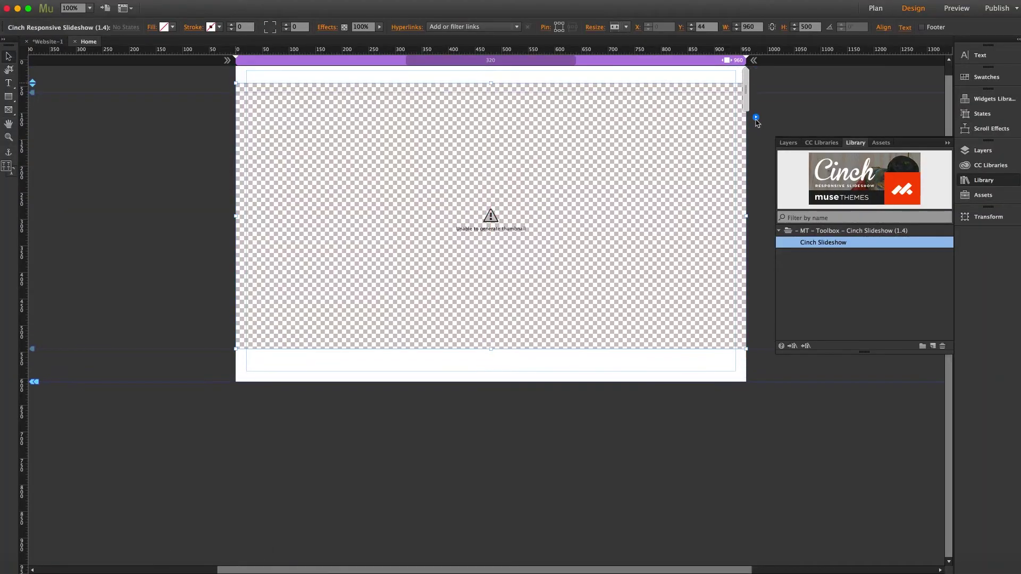
left_click(756, 118)
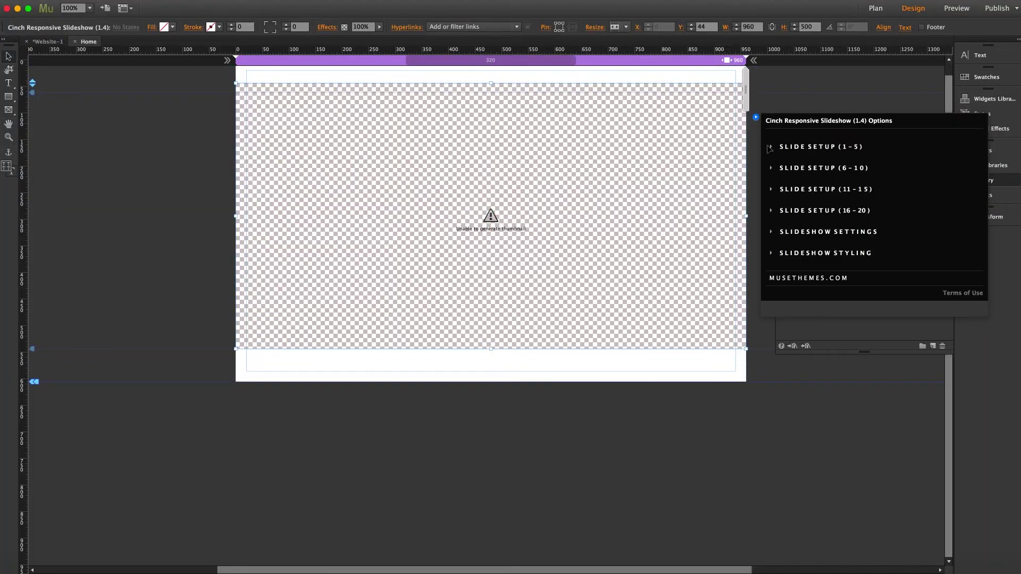
left_click(817, 234)
left_click(886, 256)
left_click(882, 265)
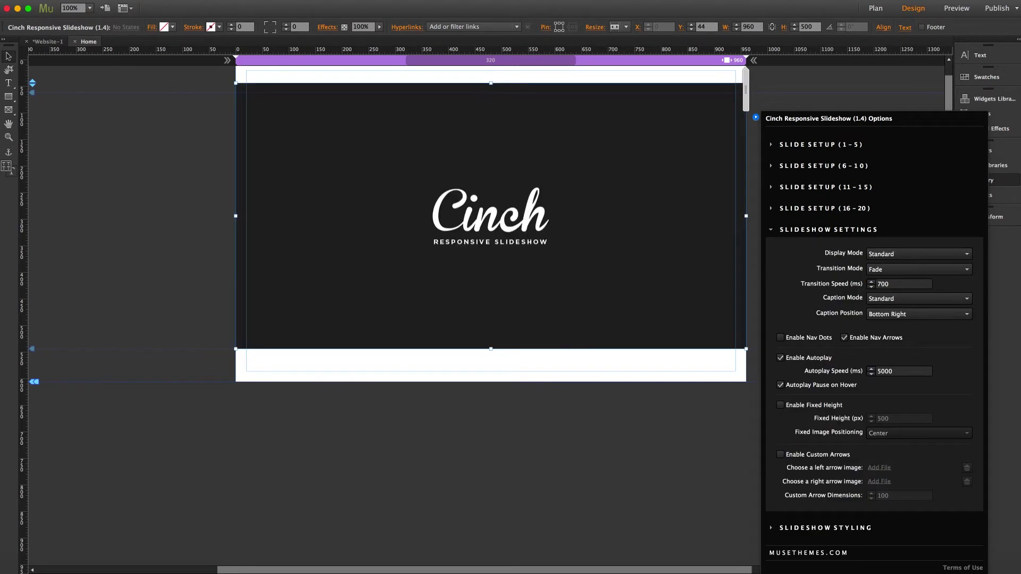
Set the slideshow's transition mode to Slide and open the caption mode choices.
left_click(891, 269)
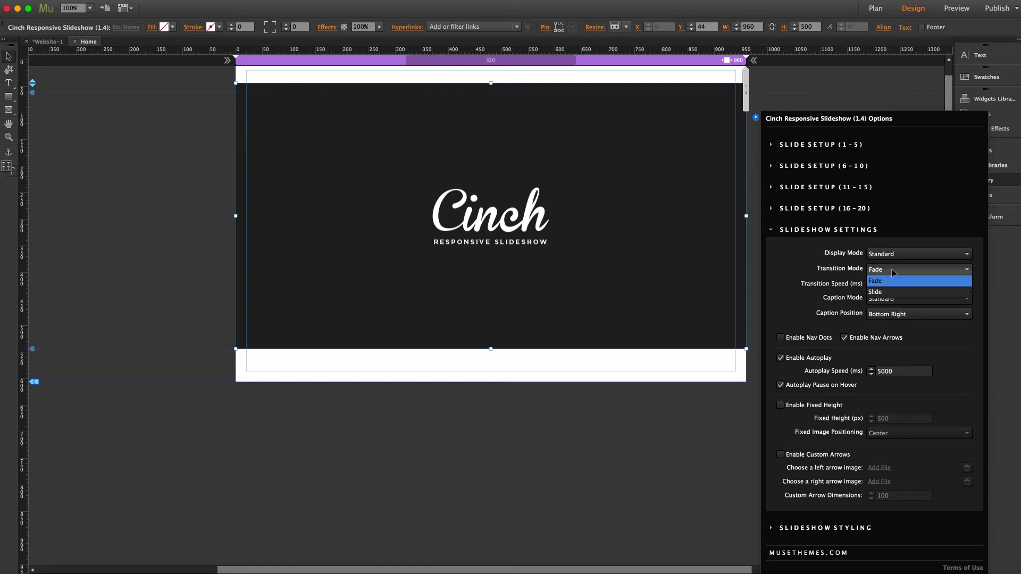
left_click(884, 292)
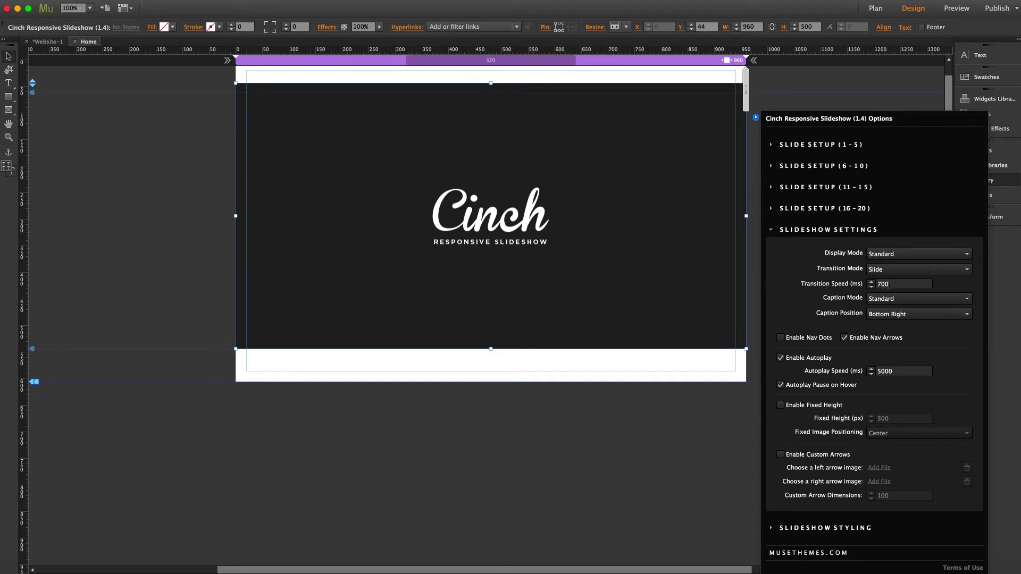
left_click(896, 301)
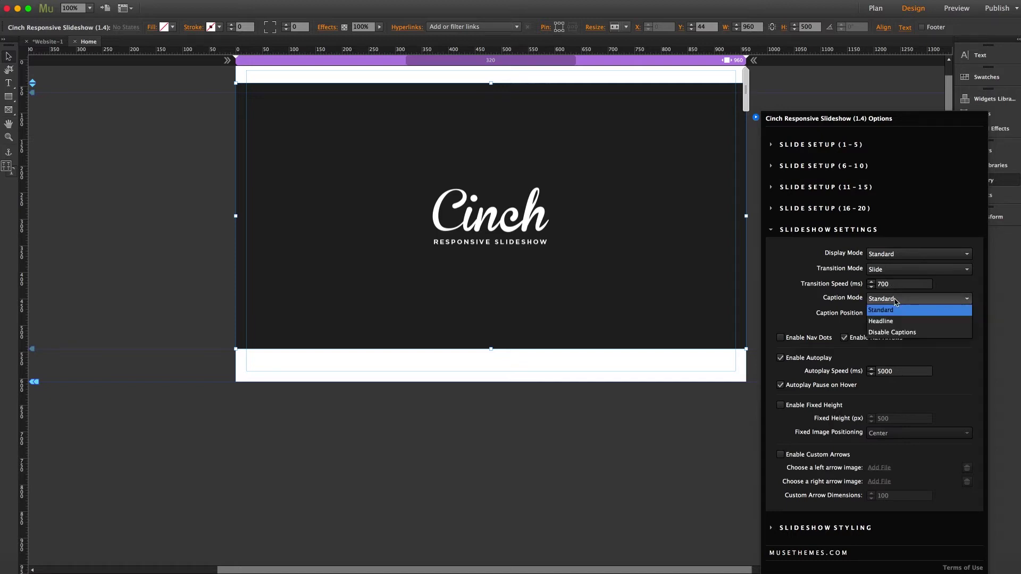
Switch to the browser, examine the standard captions in the MuseThemes widget demo, and return to Adobe Muse.
left_click(112, 565)
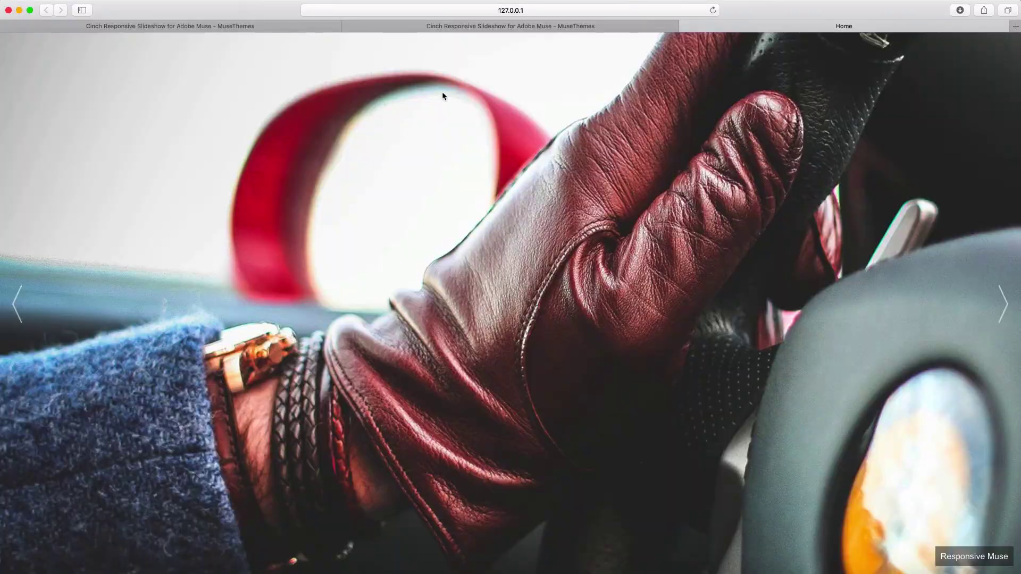
left_click(444, 26)
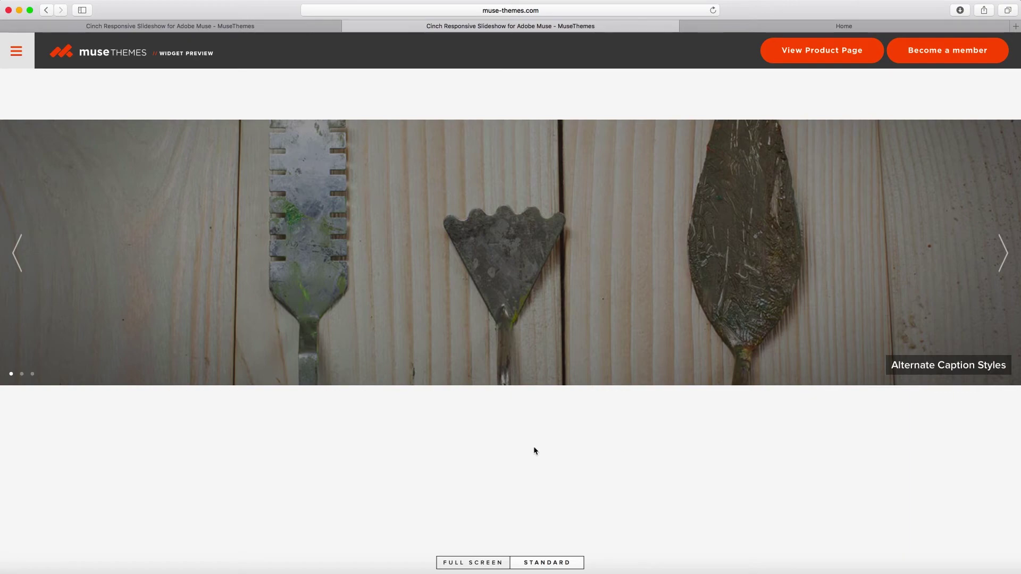
left_click(222, 566)
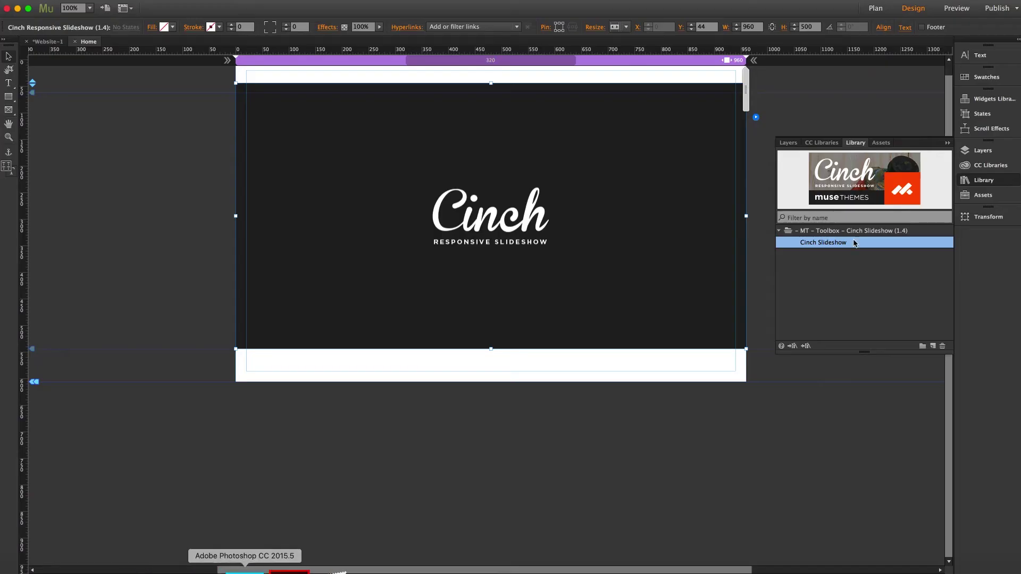
Review the caption position and caption mode choices in the slideshow settings, keeping the caption mode at Standard.
left_click(755, 118)
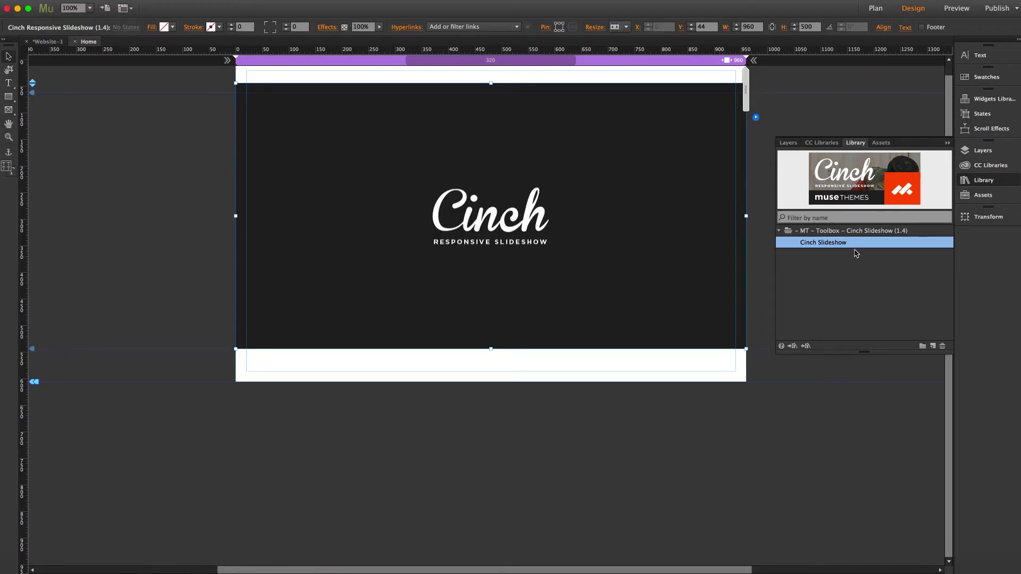
left_click(847, 231)
left_click(897, 314)
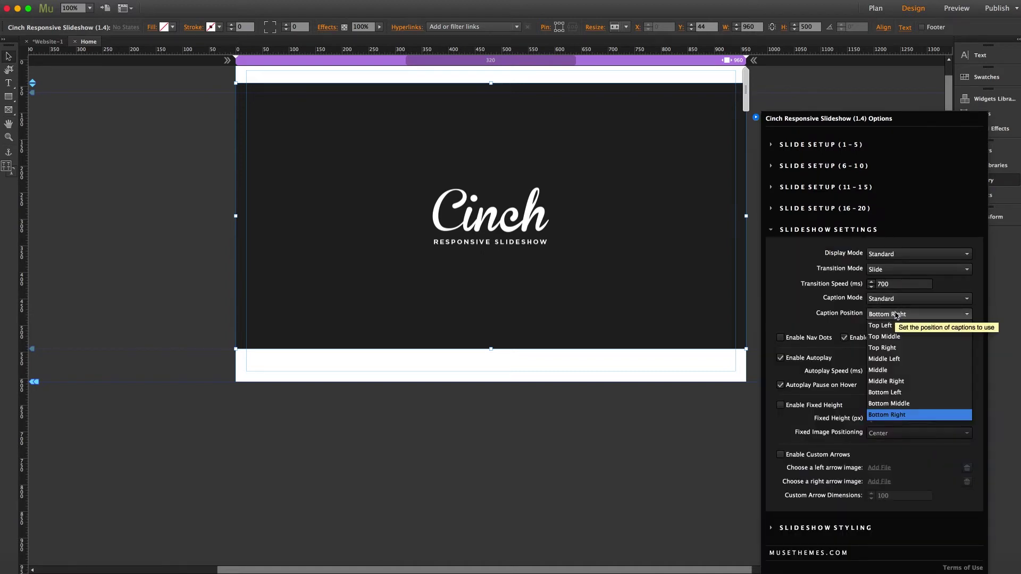
left_click(896, 318)
left_click(892, 299)
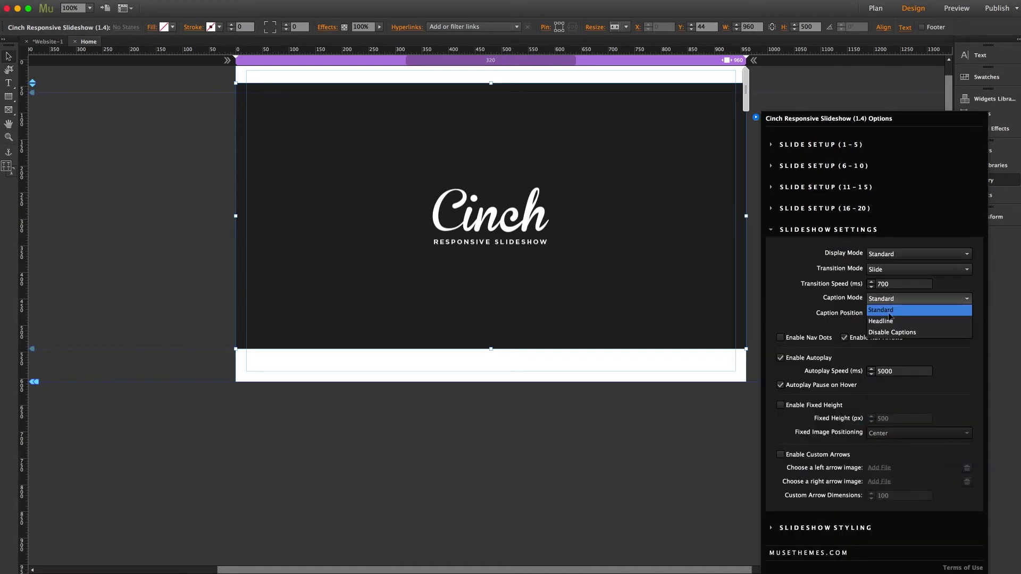
left_click(883, 310)
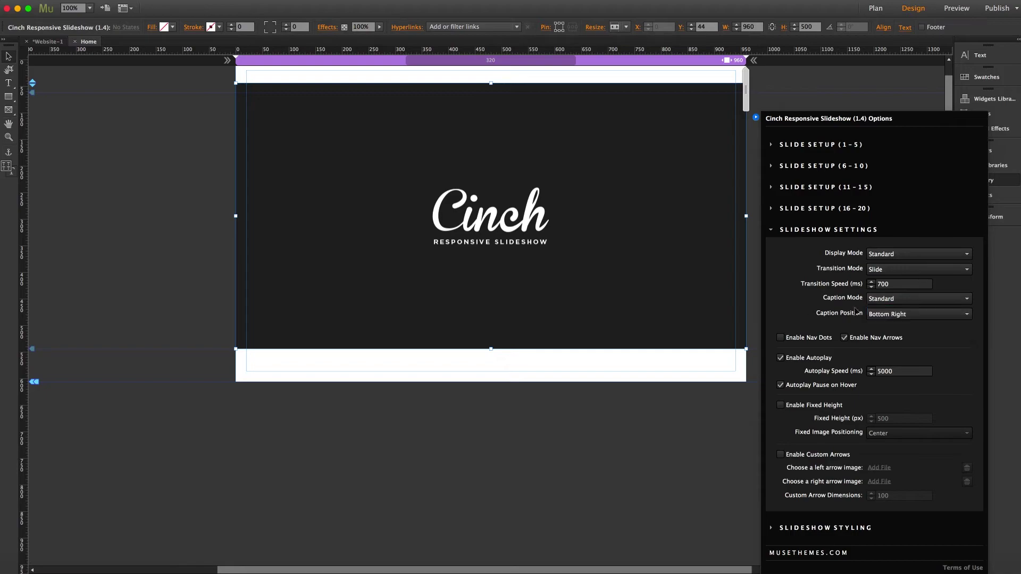
Switch to the browser, examine the full-screen demo's headline caption, and return to Adobe Muse.
left_click(114, 565)
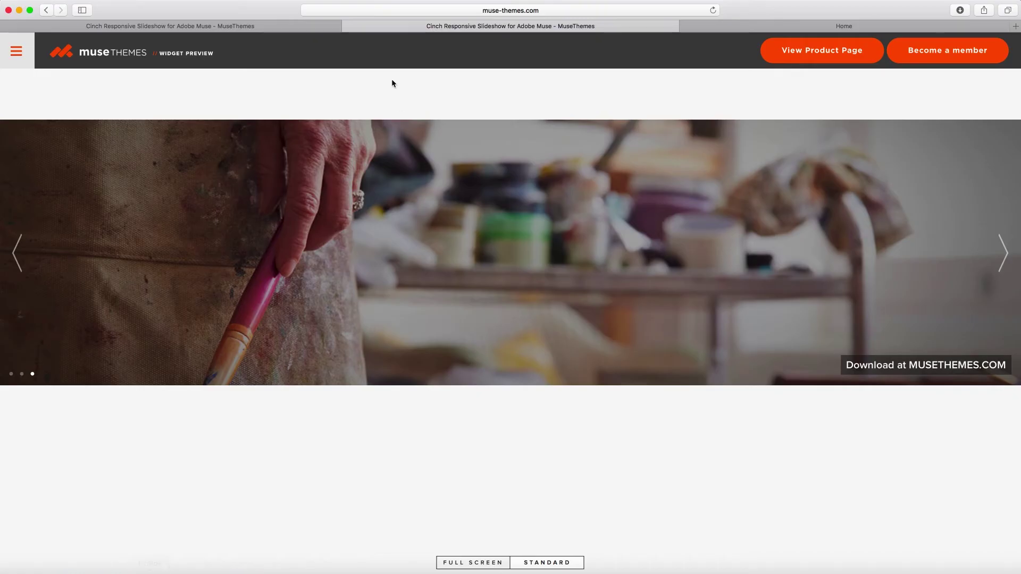
left_click(473, 563)
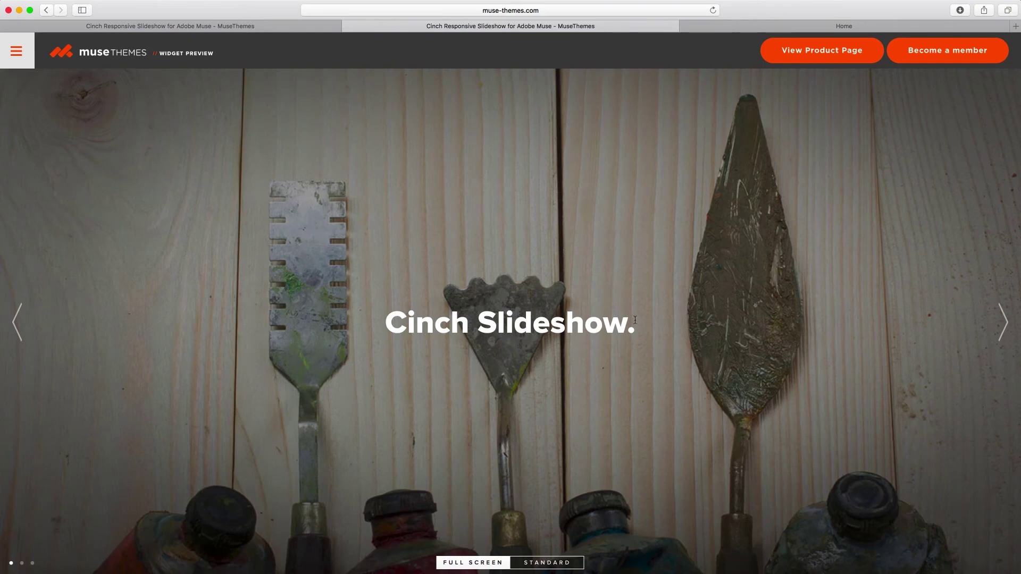
left_click(221, 565)
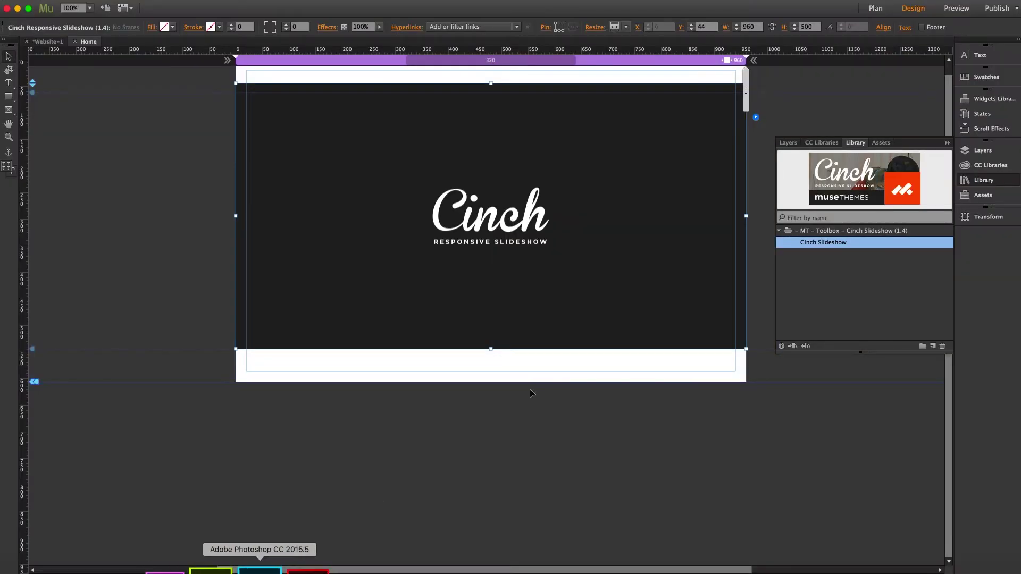
Enable the navigation dots in the slideshow settings, leave the autoplay speed as is, and close the widget options.
left_click(755, 117)
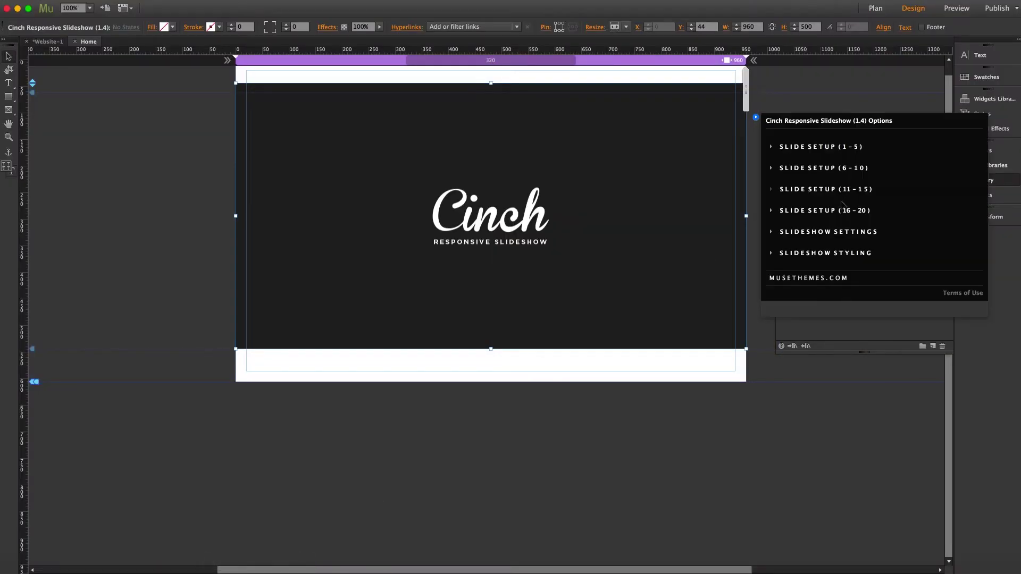
left_click(843, 232)
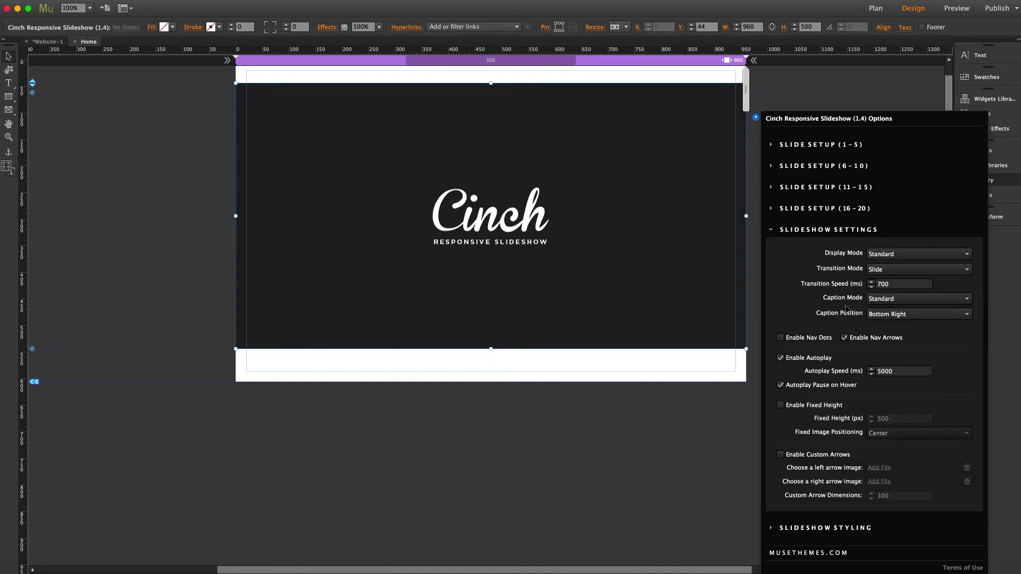
left_click(780, 337)
double_click(899, 371)
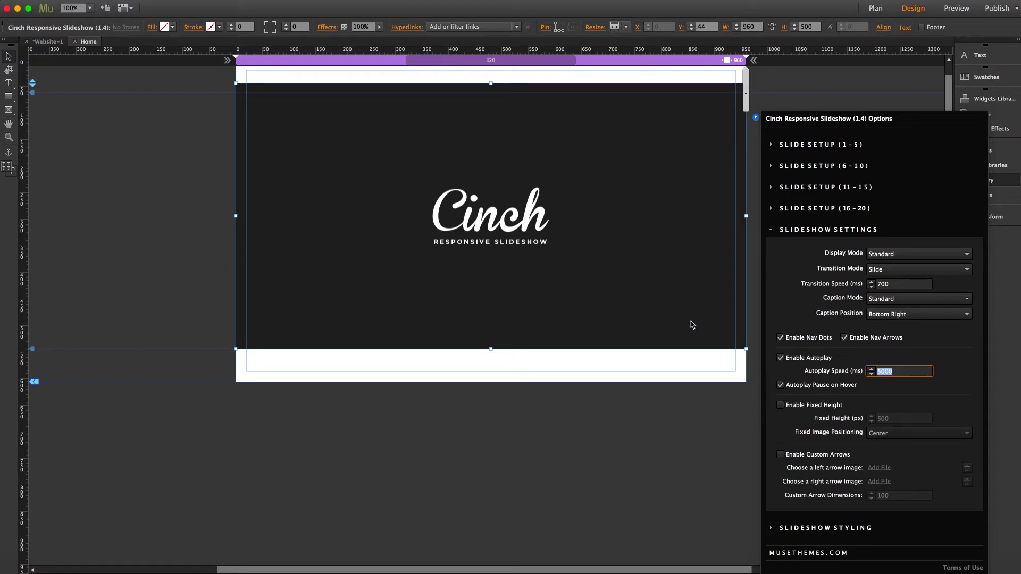
left_click(642, 290)
Reapply Stretch to Browser Width to the slideshow, then preview the page in the browser and look over its full height.
left_click(618, 27)
left_click(626, 75)
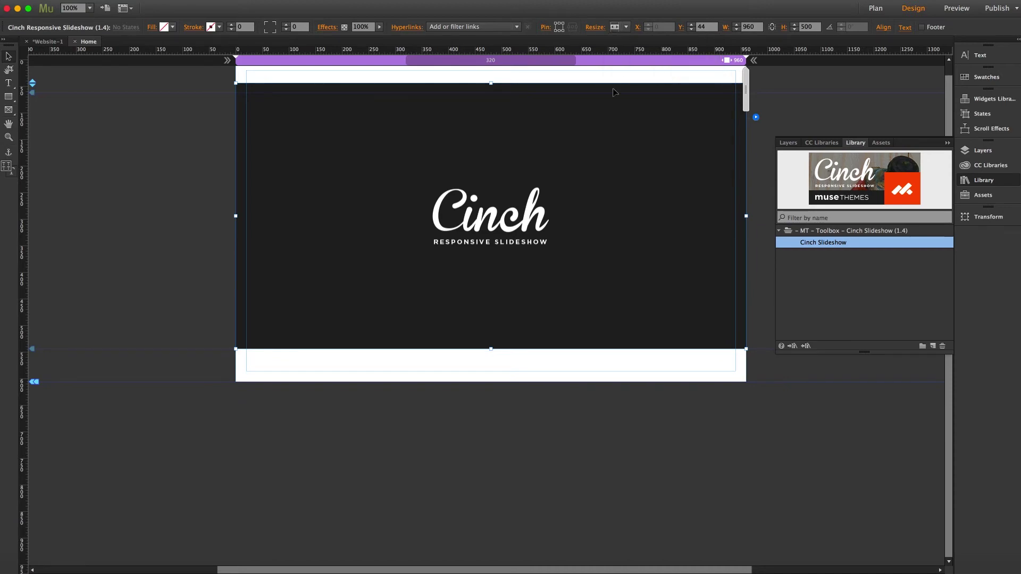
left_click(170, 213)
key("super+alt+e")
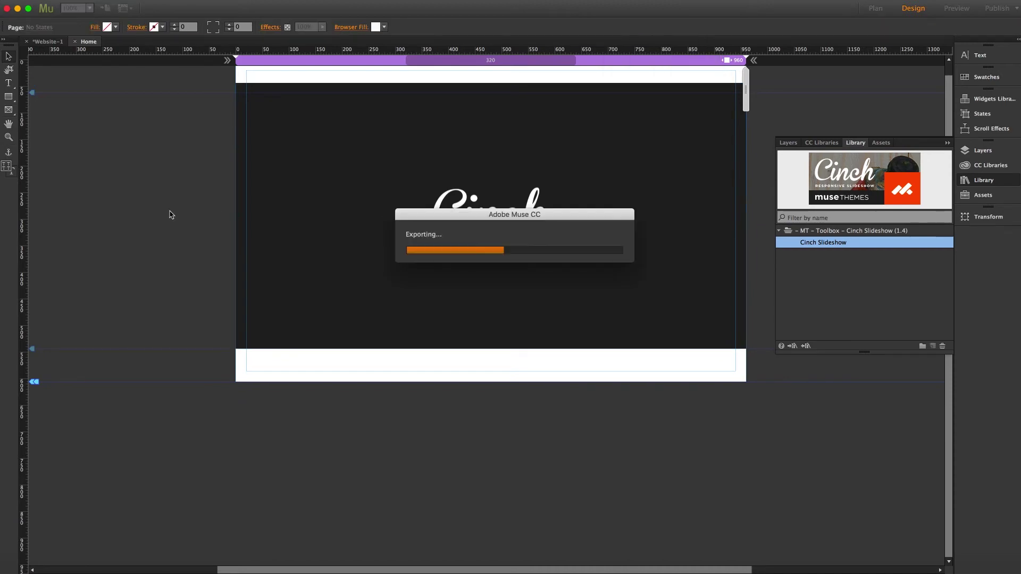
scroll(373, 305, "down", 5)
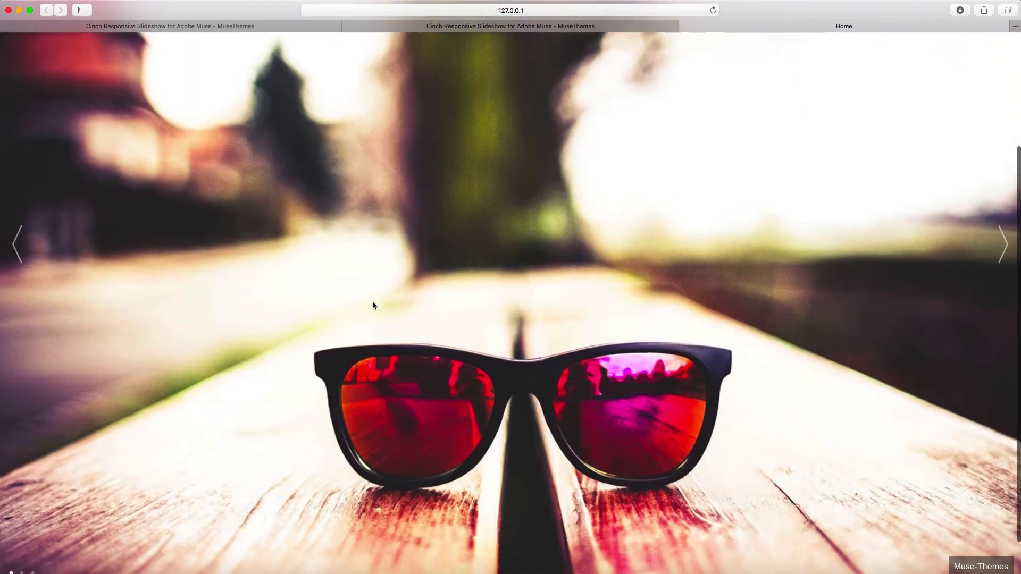
scroll(373, 306, "up", 4)
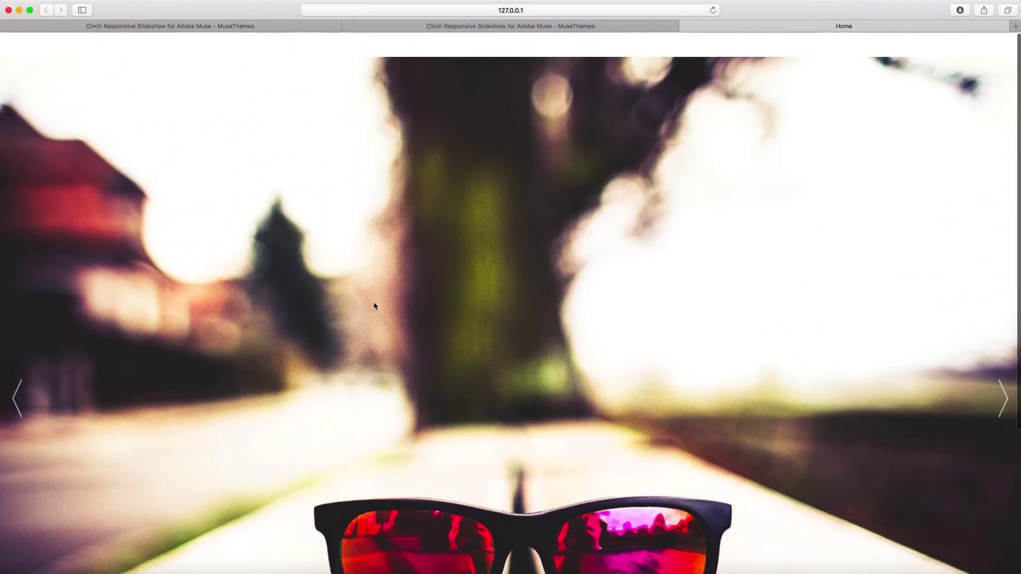
Examine the lower part of the previewed slideshow with its dots and caption, and return to Adobe Muse.
scroll(374, 304, "down", 5)
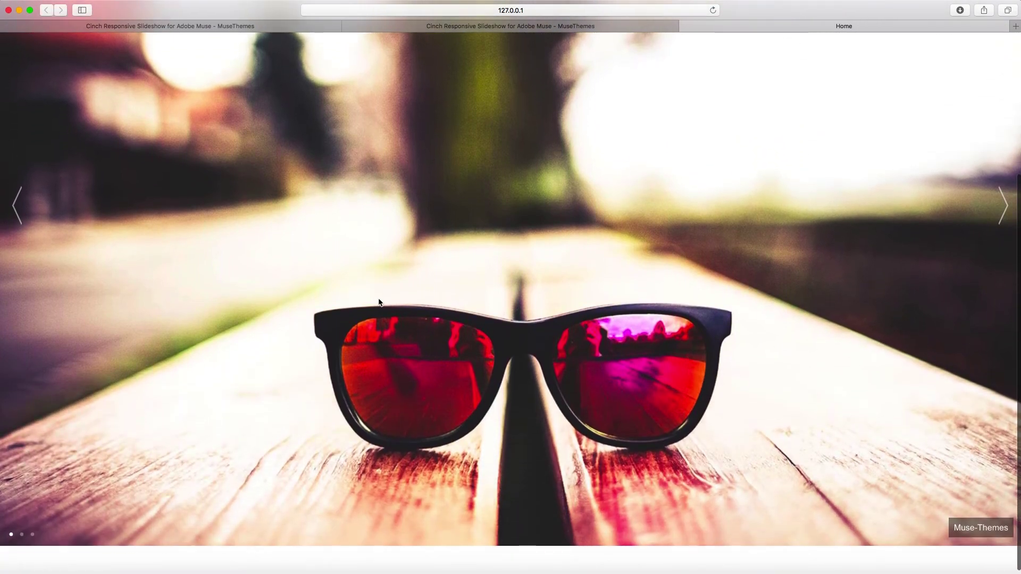
scroll(322, 371, "down", 1)
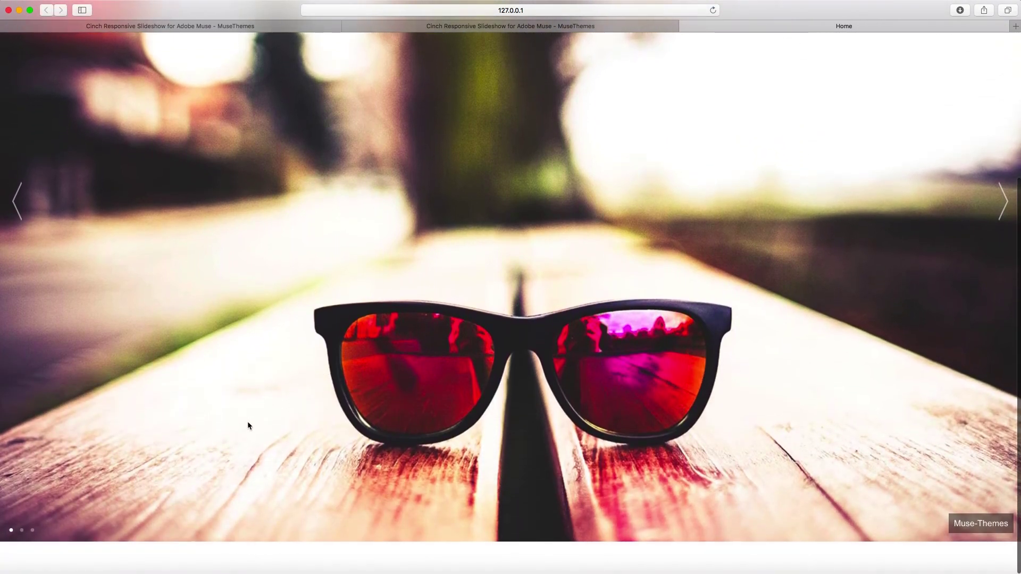
left_click(223, 571)
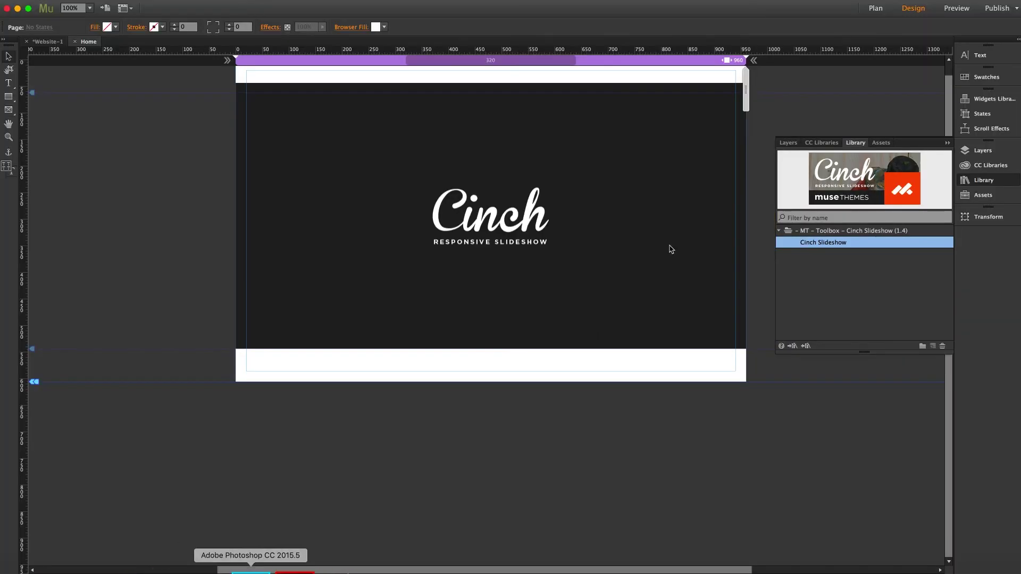
Enable a fixed height of 500 px in the slideshow settings and review the fixed image positioning choices, keeping Center.
left_click(757, 118)
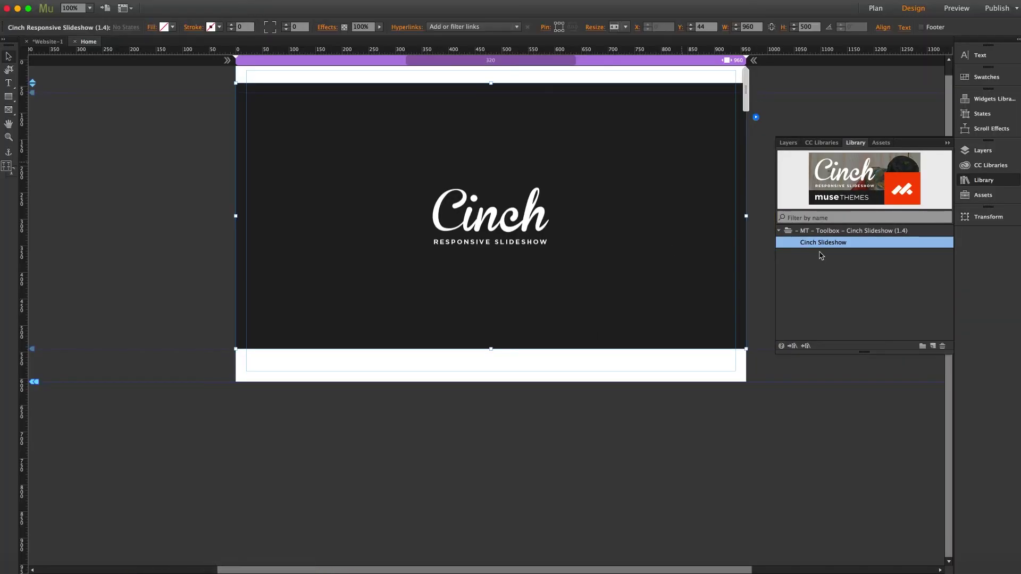
left_click(825, 232)
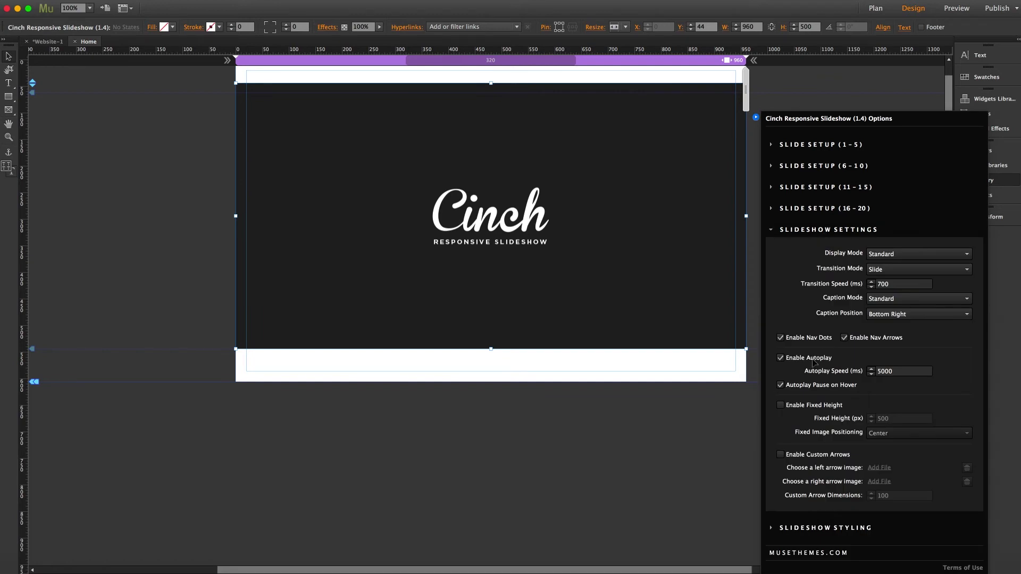
left_click(781, 405)
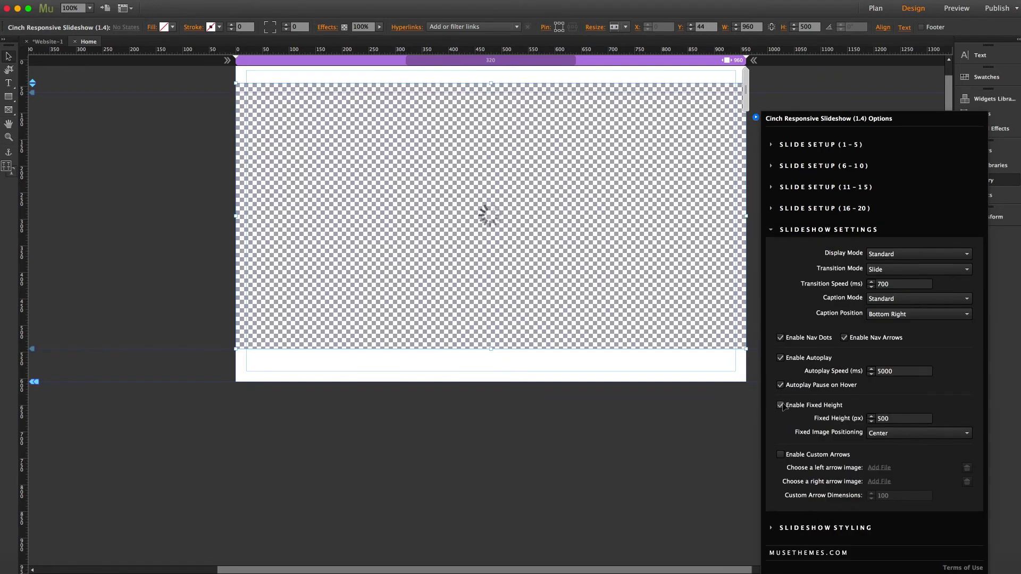
left_click(894, 419)
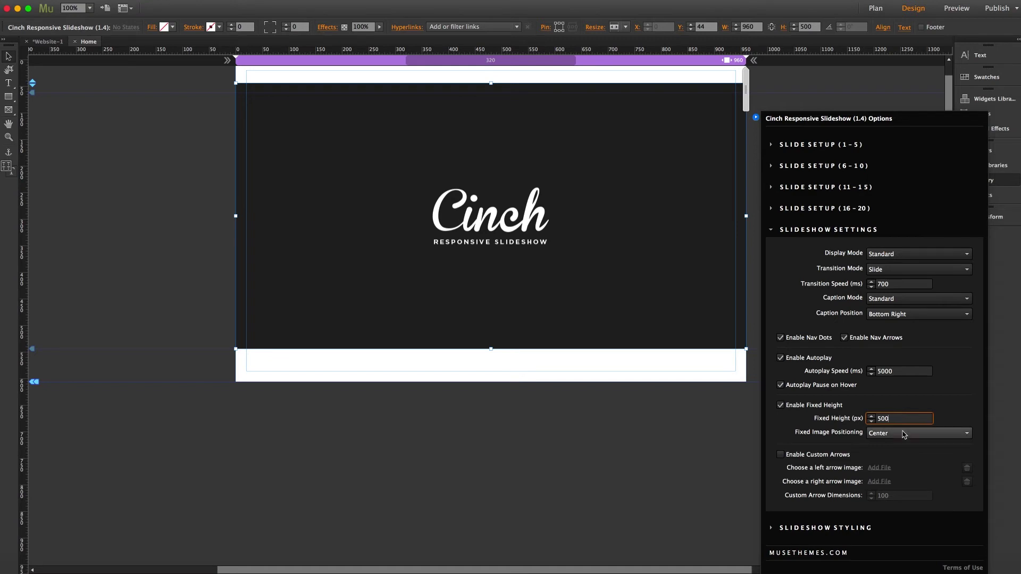
left_click(904, 434)
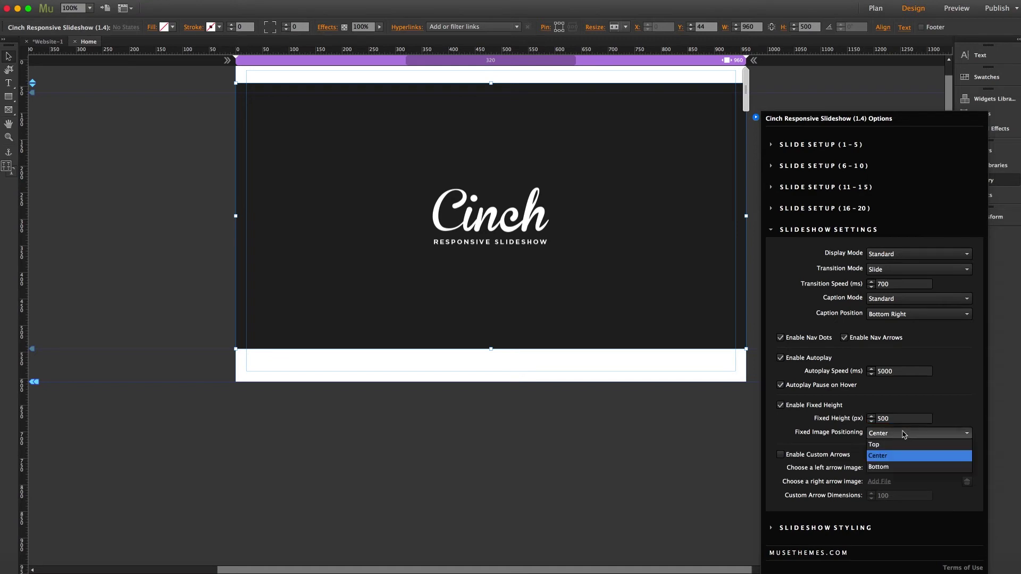
left_click(904, 434)
left_click(904, 434)
left_click(903, 434)
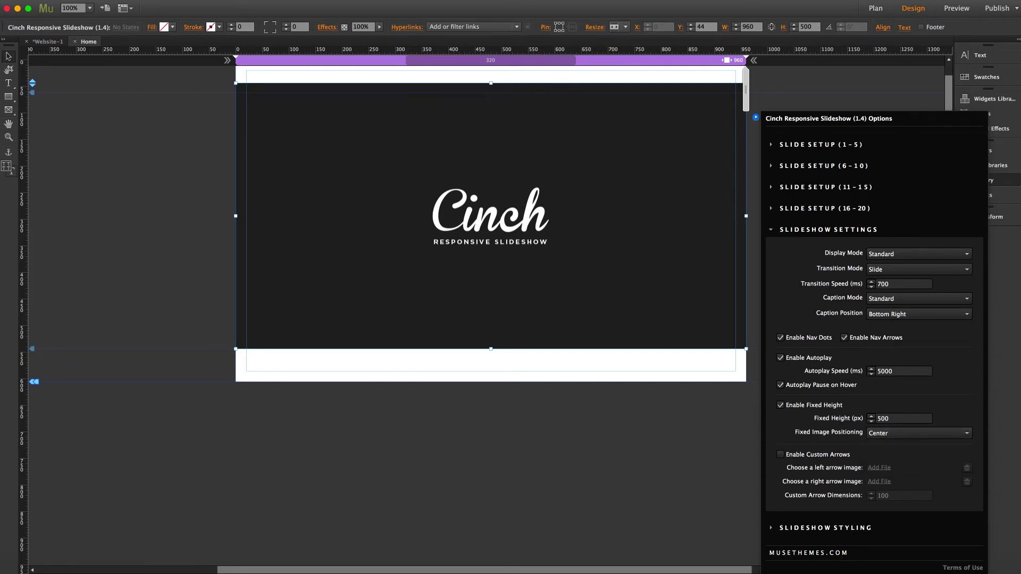
Close the widget options, preview the fixed-height slideshow in the browser, and return to Adobe Muse.
left_click(183, 244)
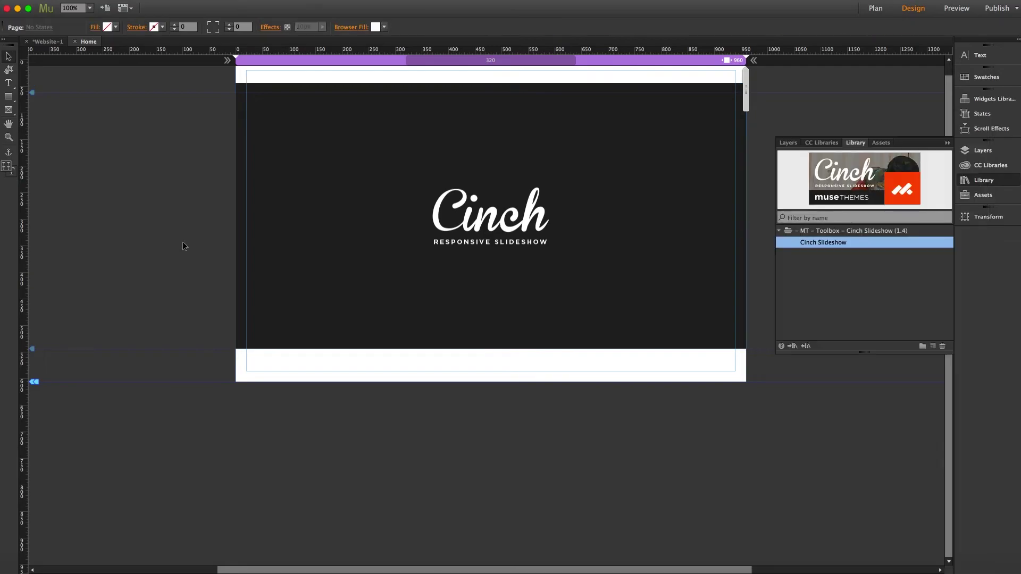
key("super+shift+e")
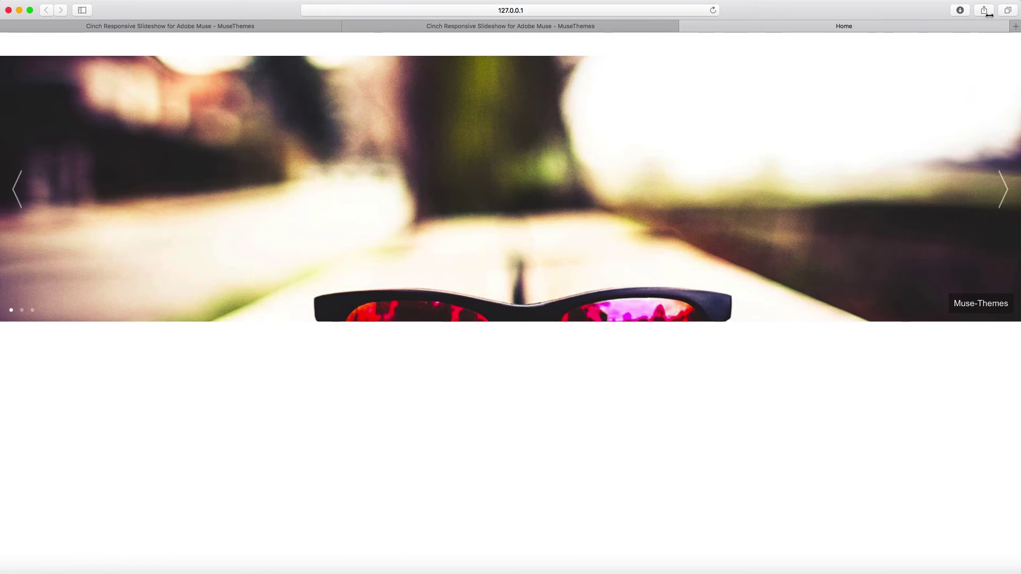
left_click_drag(989, 14, 1016, 12)
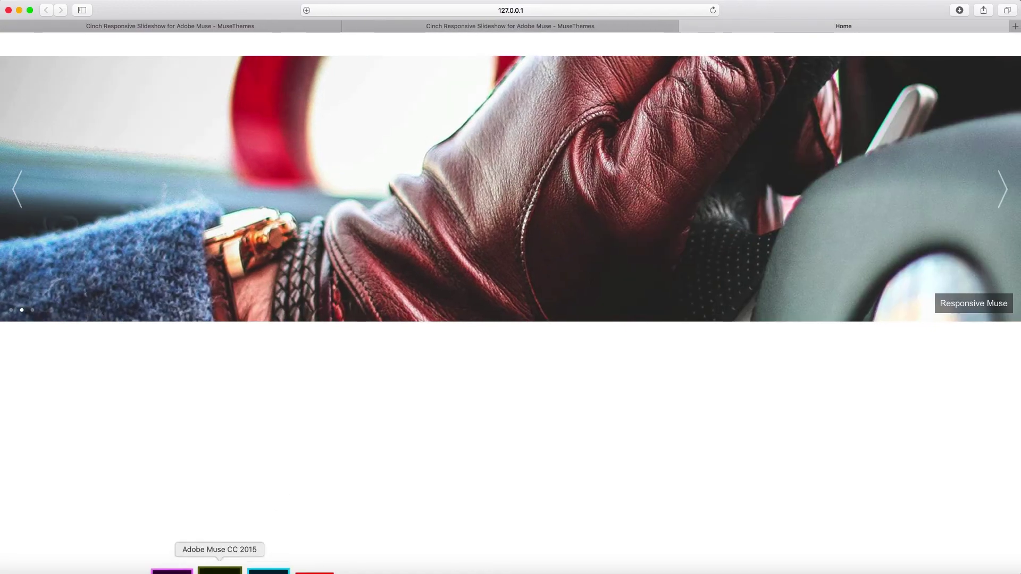
left_click(219, 570)
Enable custom arrows in the slideshow settings, using arrow-l_dark.png as the left arrow image and arrow-r-dark.png as the right one.
left_click(712, 149)
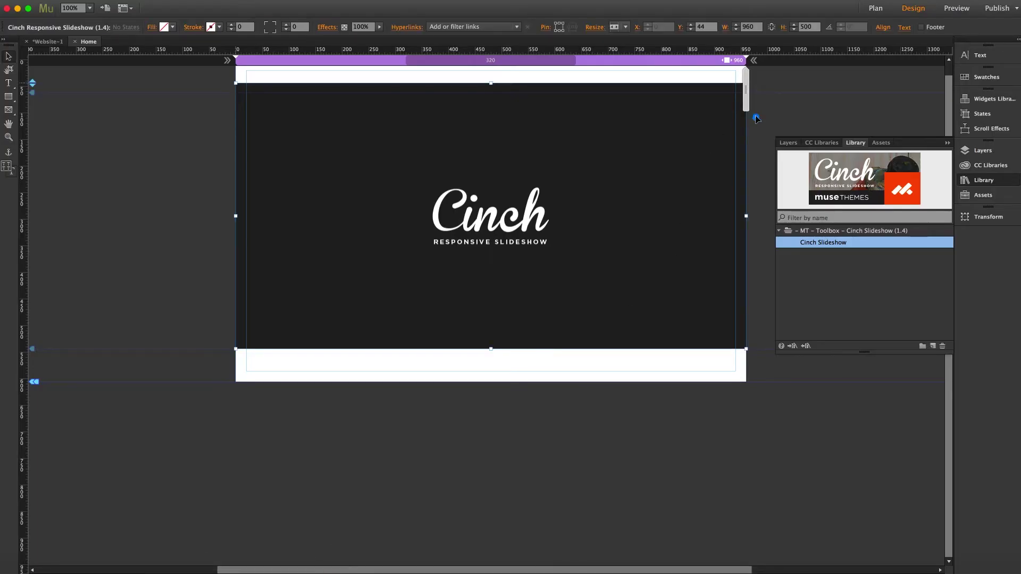
left_click(829, 232)
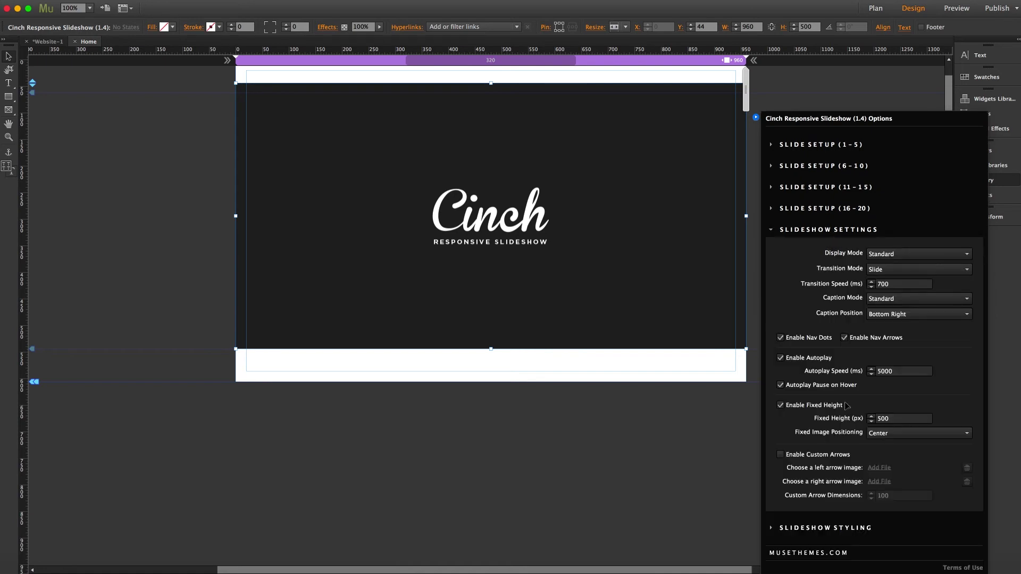
left_click(780, 455)
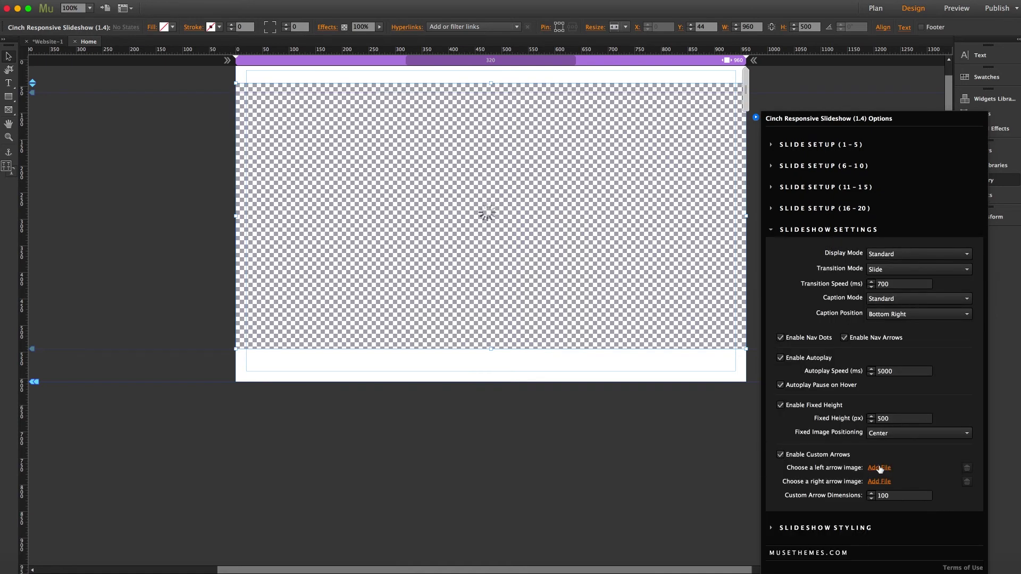
left_click(875, 468)
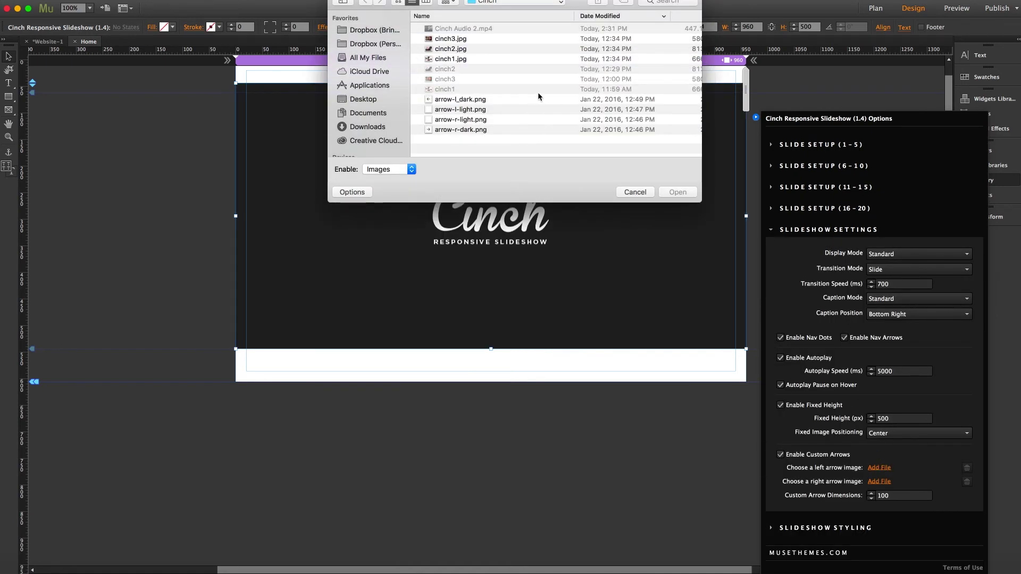
left_click(469, 99)
left_click(678, 192)
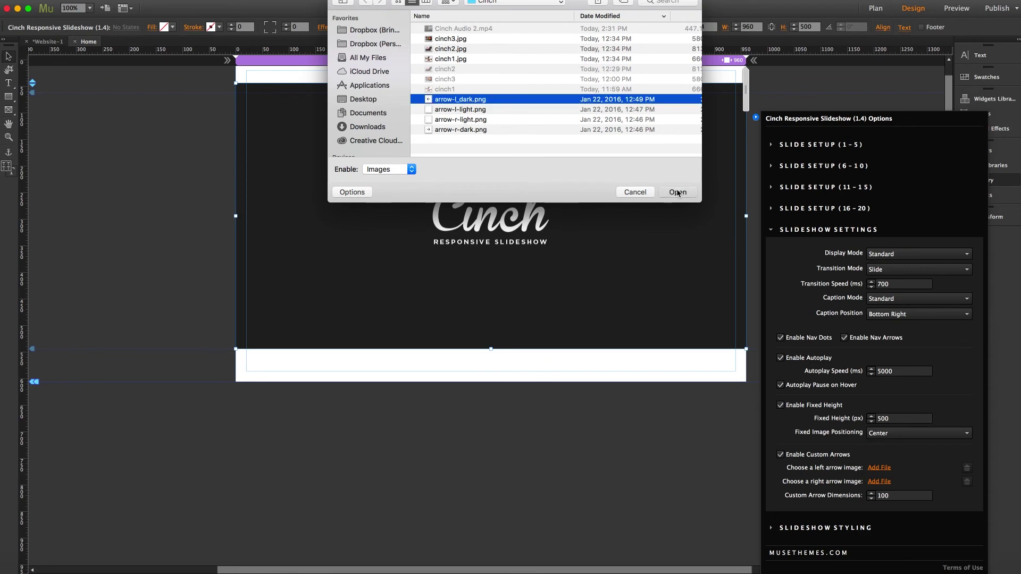
left_click(880, 482)
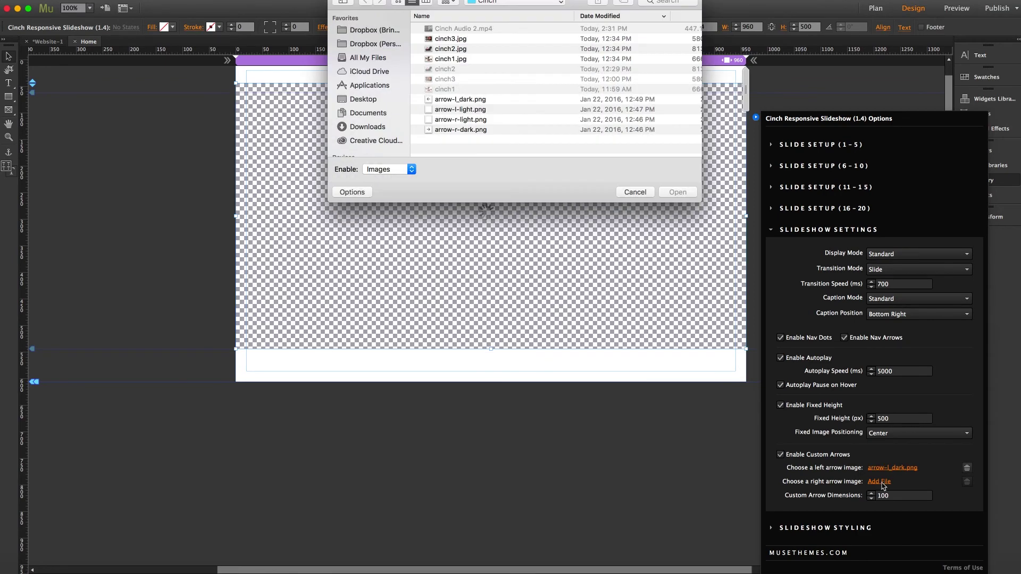
left_click(462, 130)
left_click(678, 192)
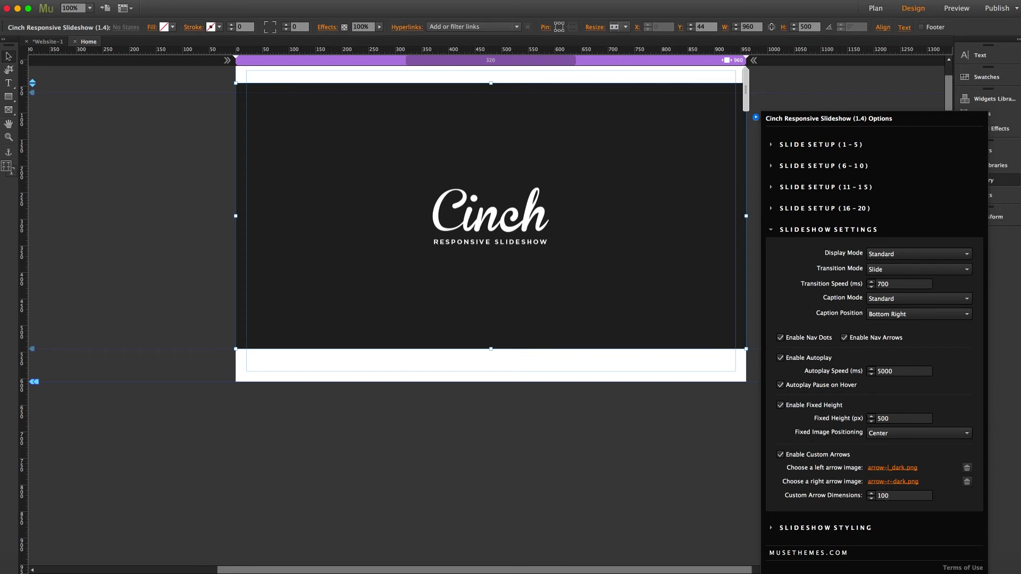
Close the widget options, preview the custom arrows in the browser, and return to Adobe Muse.
left_click(174, 261)
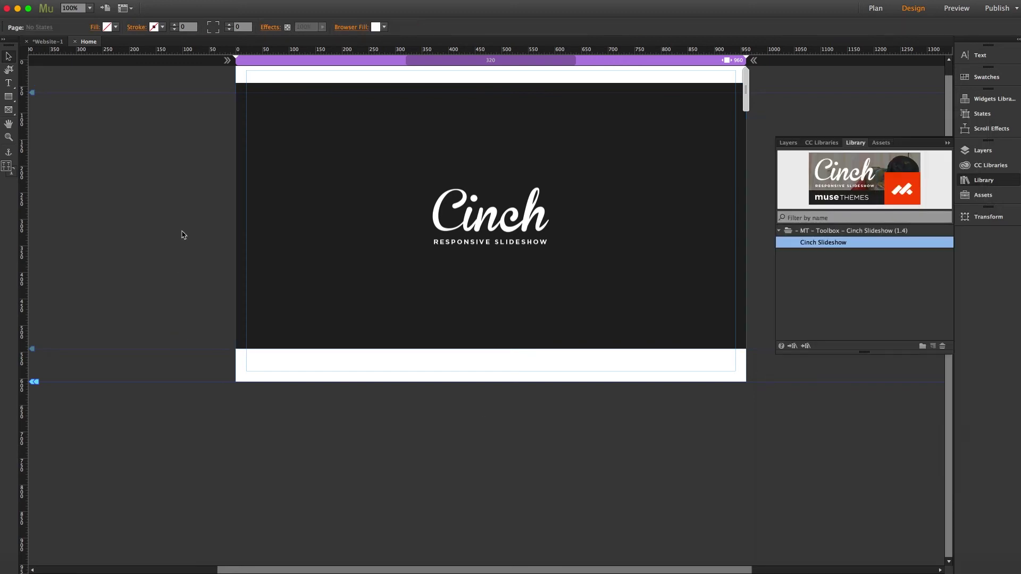
key("super+shift+e")
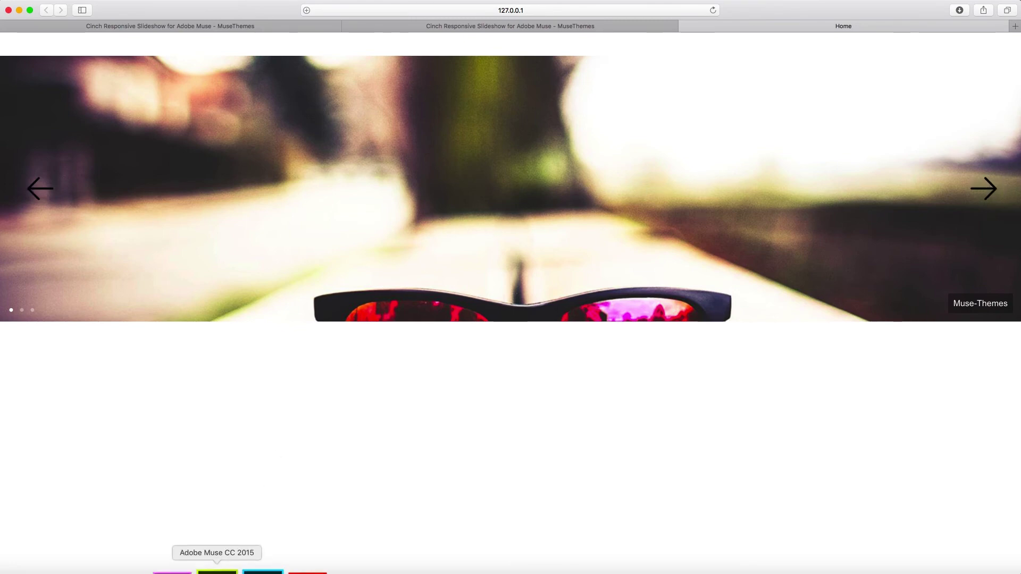
left_click(217, 571)
left_click(706, 142)
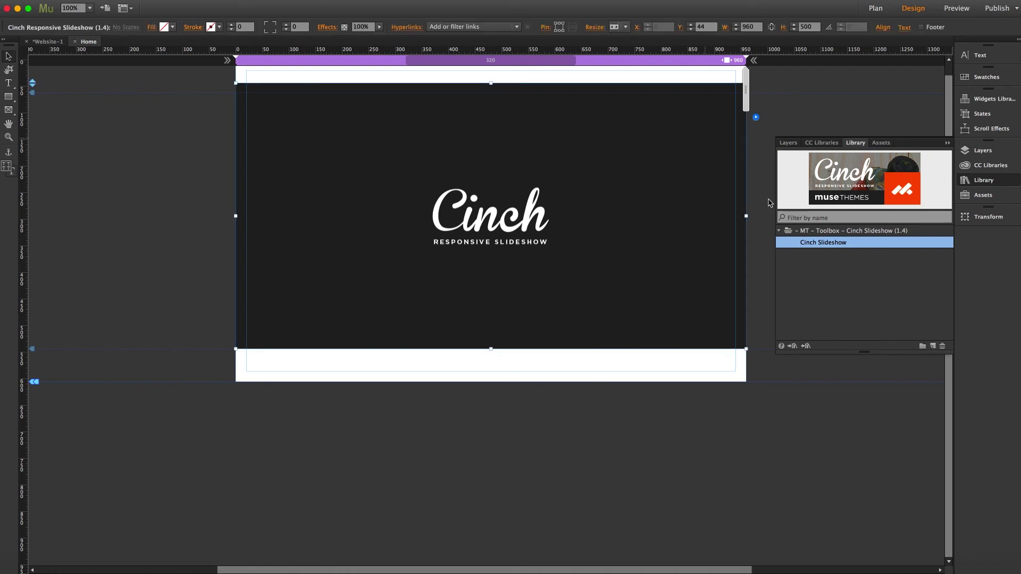
left_click(812, 254)
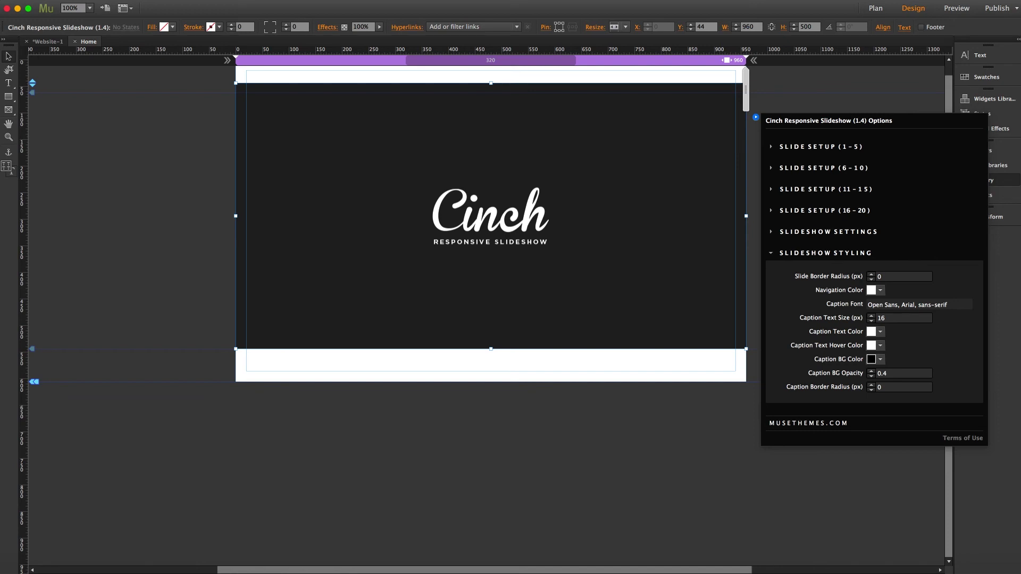
left_click_drag(900, 277, 870, 277)
Take the slideshow off Stretch to Browser Width, narrow it to 906 px and center it horizontally on the page.
left_click(614, 195)
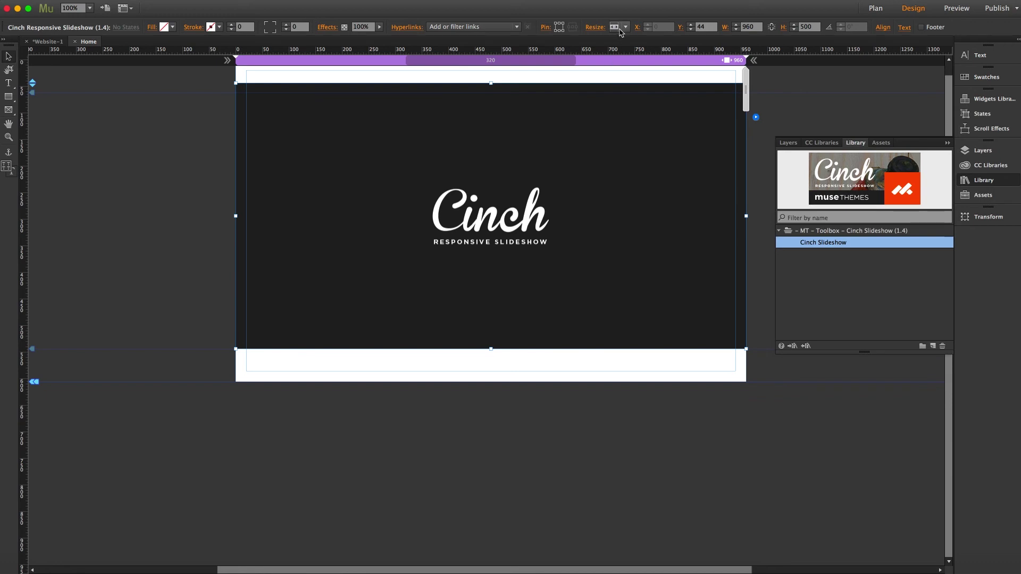
left_click(625, 26)
left_click(638, 43)
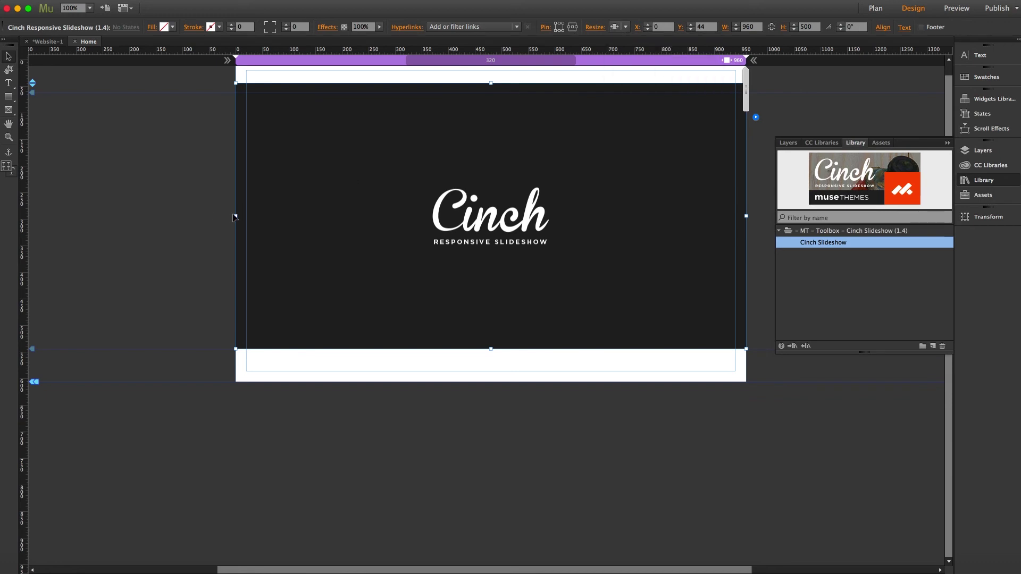
left_click_drag(237, 217, 264, 216)
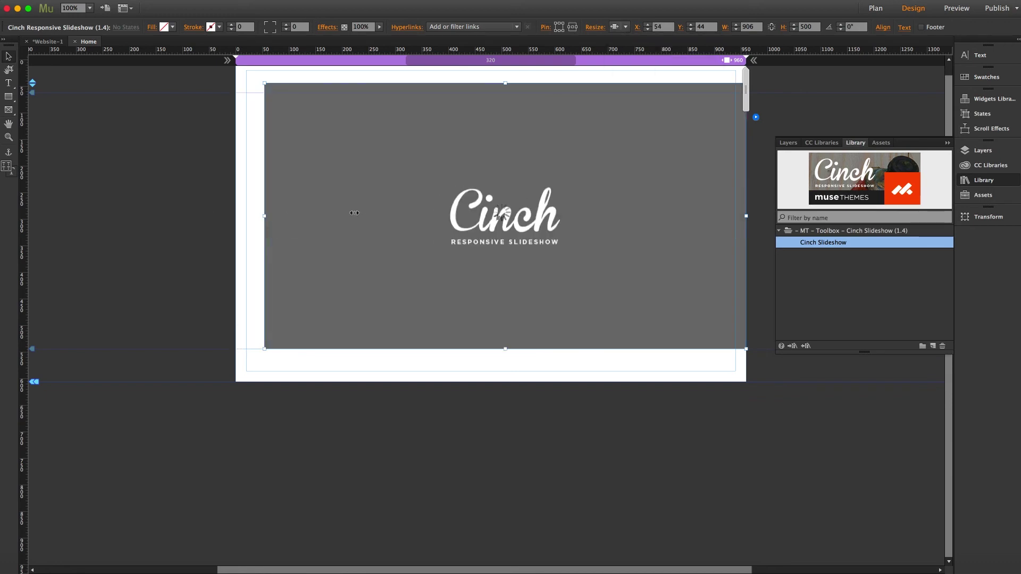
mouse_move(357, 212)
left_mouse_down()
mouse_move(339, 213)
mouse_move(364, 212)
left_mouse_up()
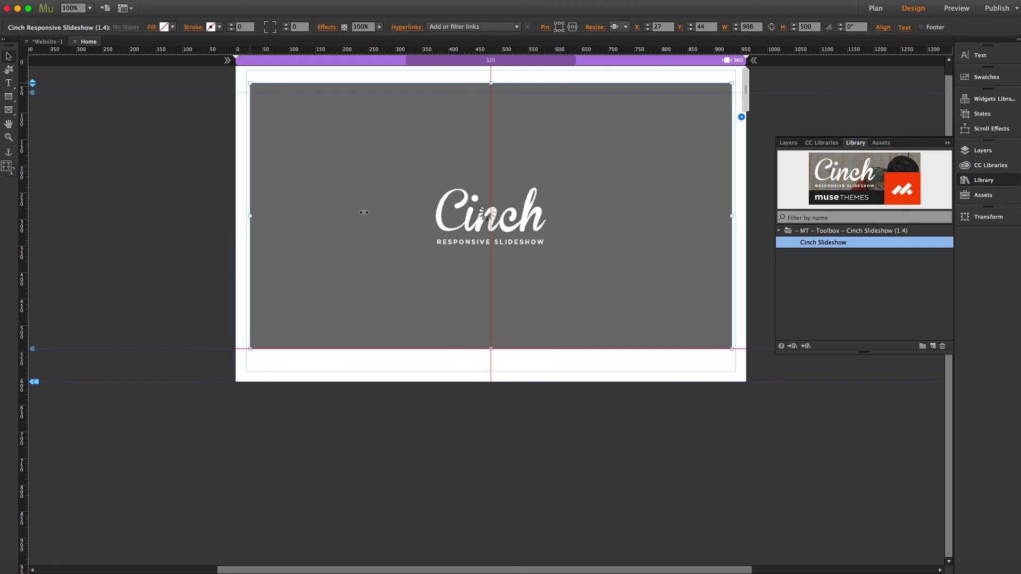
Set the slide border radius to 20 px in the slideshow styling options.
left_click(741, 117)
left_click(796, 254)
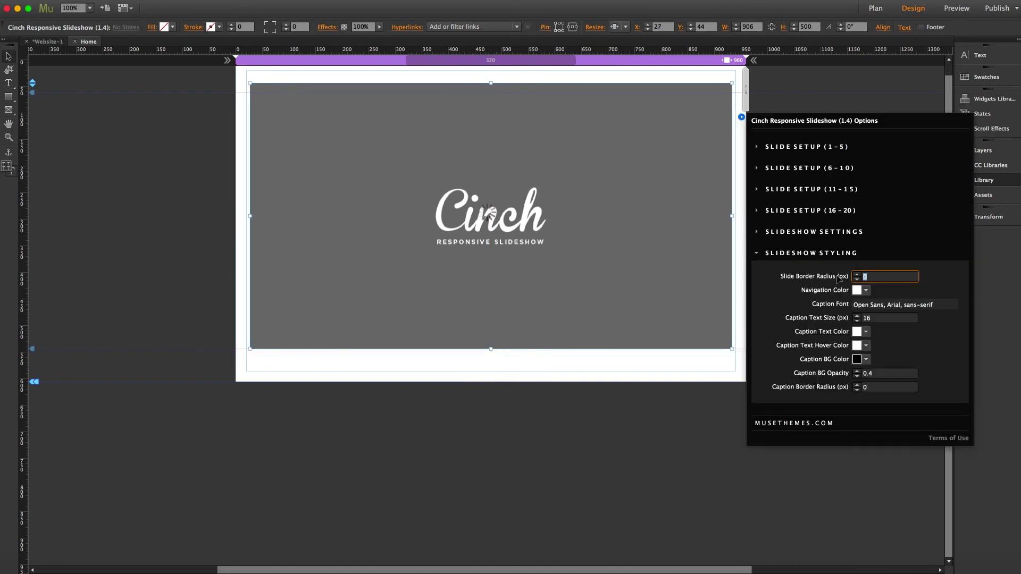
type("20")
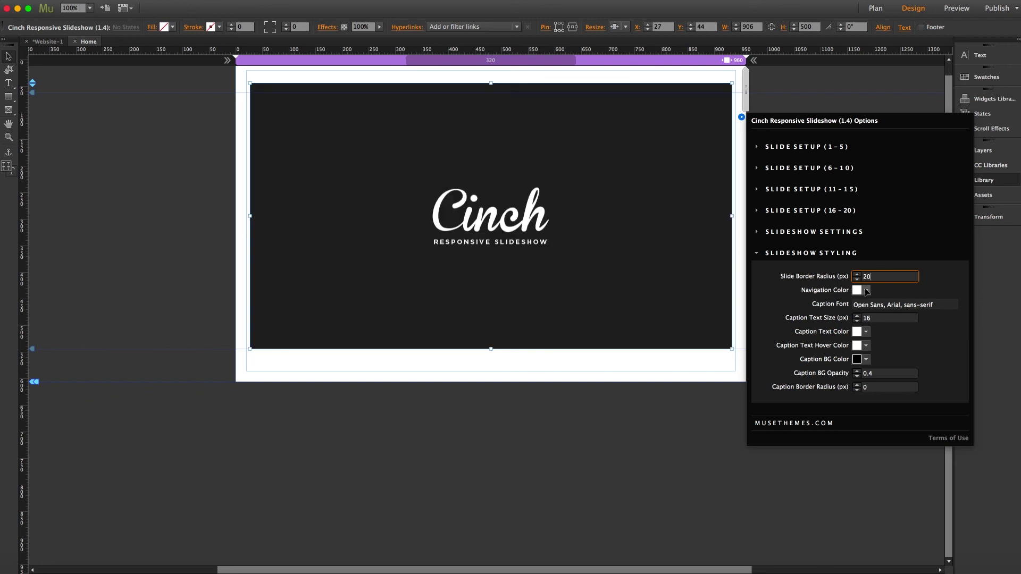
Change the slideshow's navigation color to red, close the widget options, and preview the page in the browser.
left_click(867, 290)
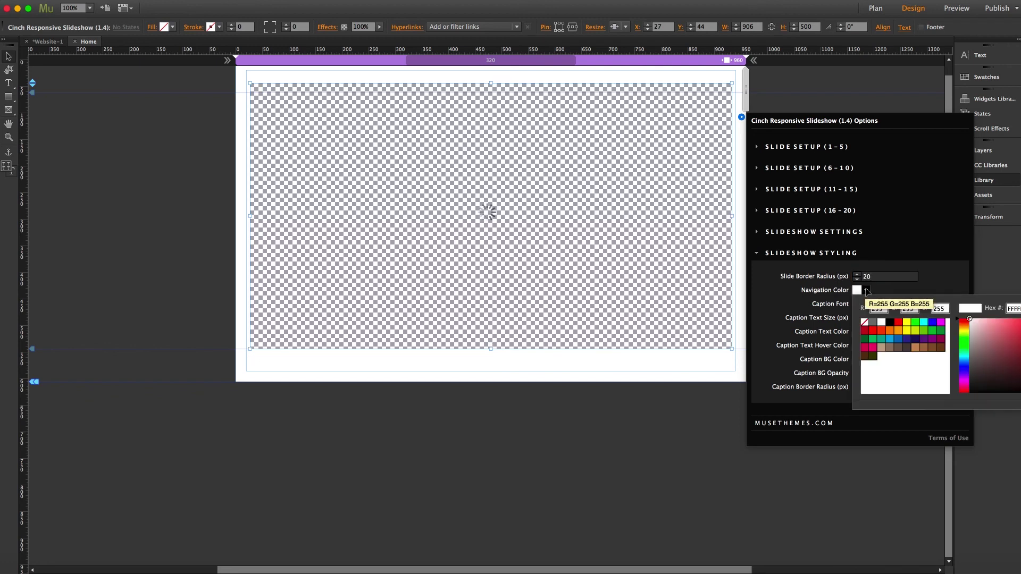
left_click(883, 334)
left_click(823, 300)
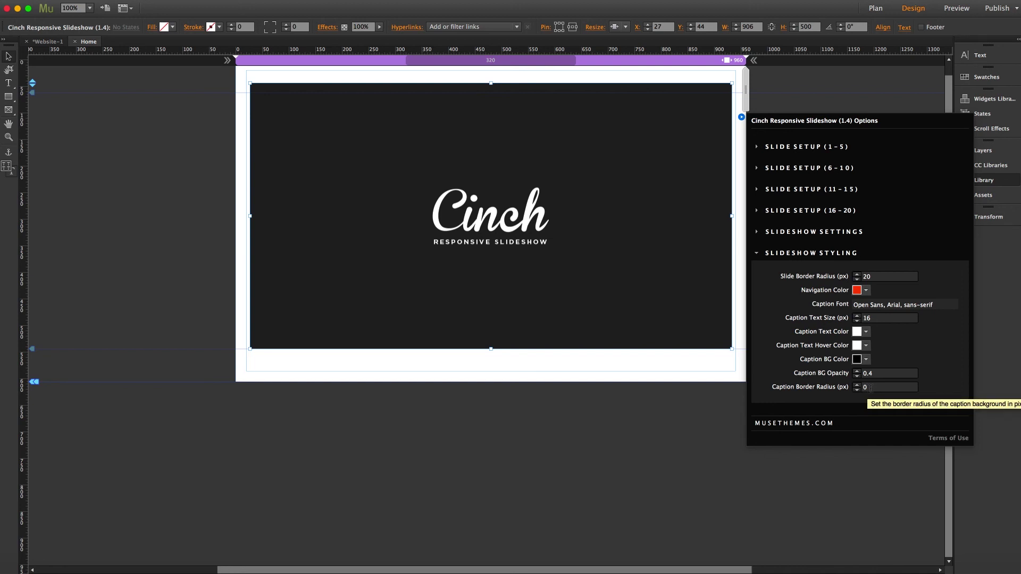
left_click(161, 231)
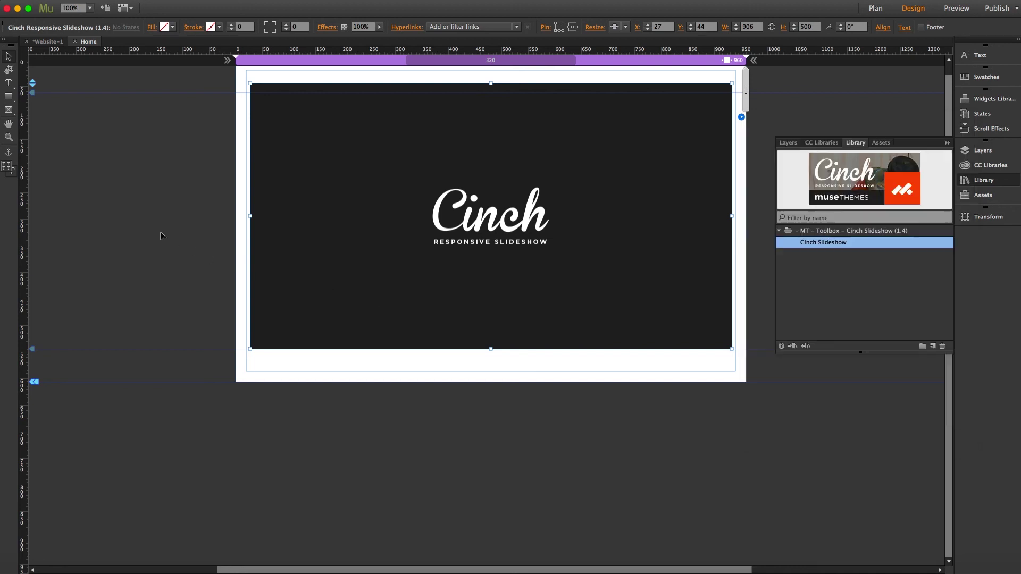
key("super+shift+e")
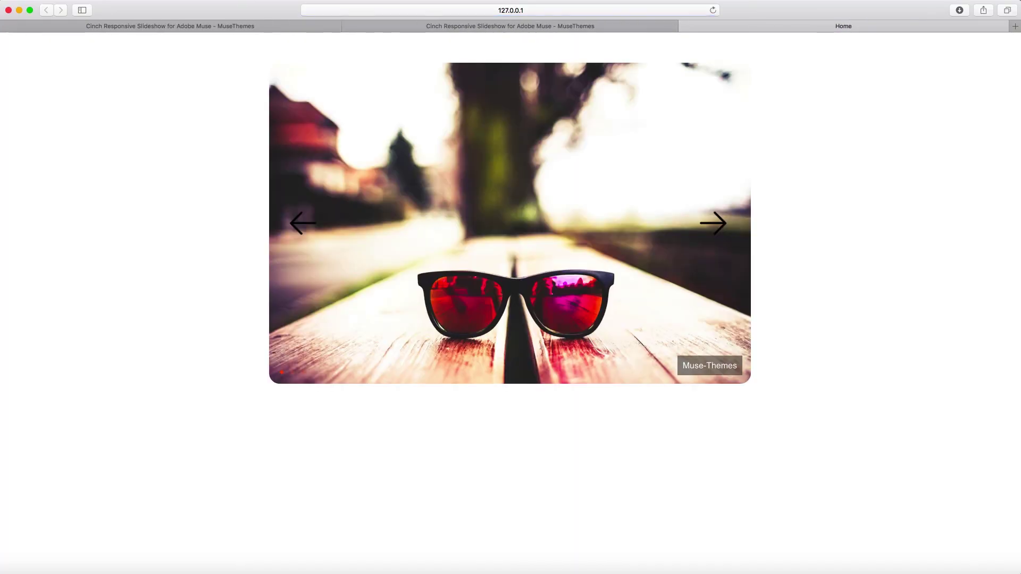